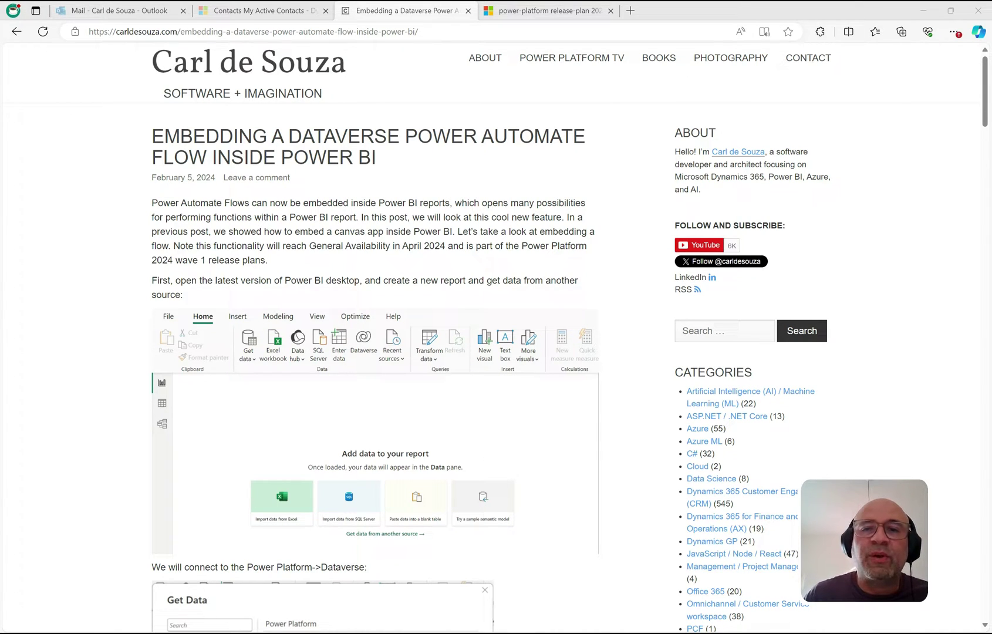
# - Review the release plan's details on the Power Automate visual for Power BI, and view the My Active Contacts list in Dynamics 365
pyautogui.click(549, 10)
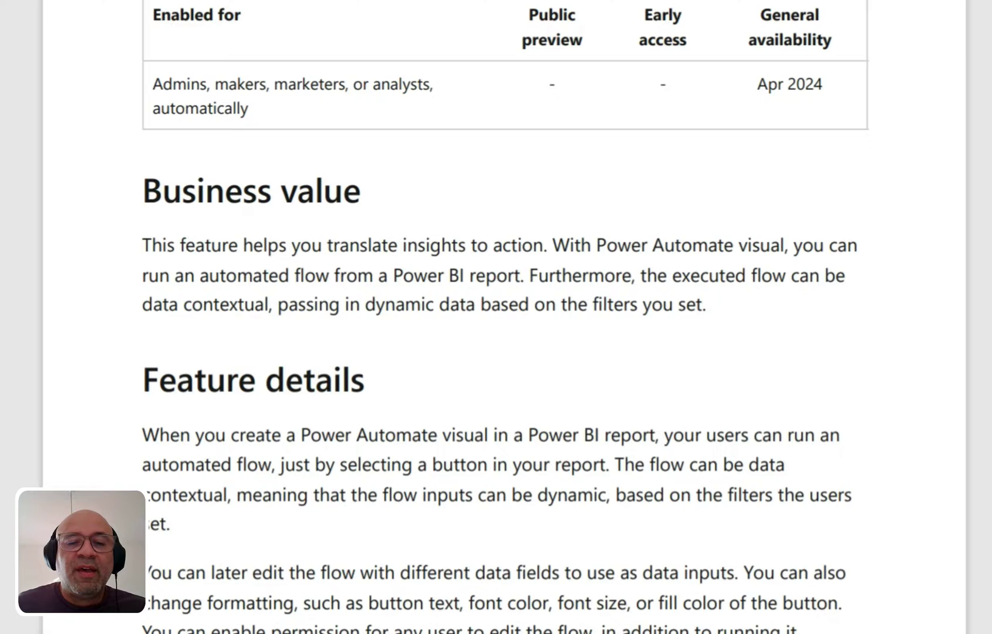
pyautogui.scroll(-1, 487, 454)
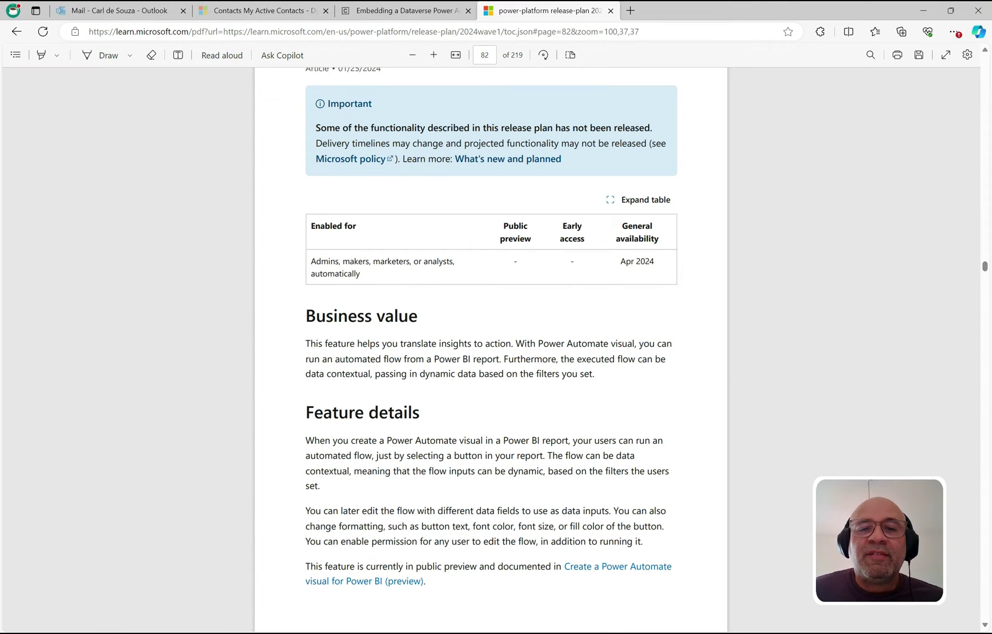
pyautogui.scroll(-3, 491, 349)
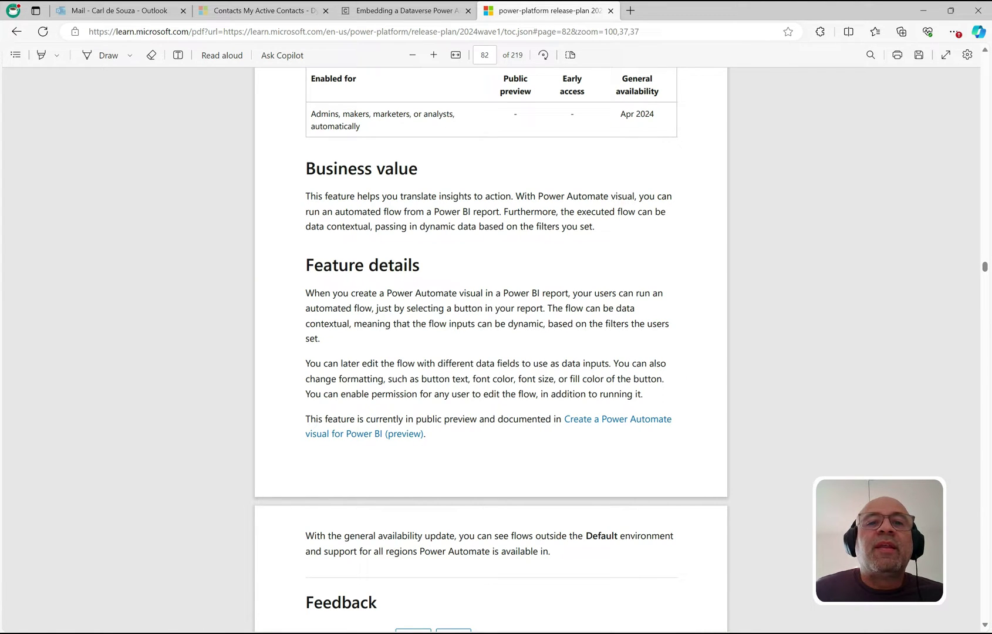
pyautogui.click(405, 11)
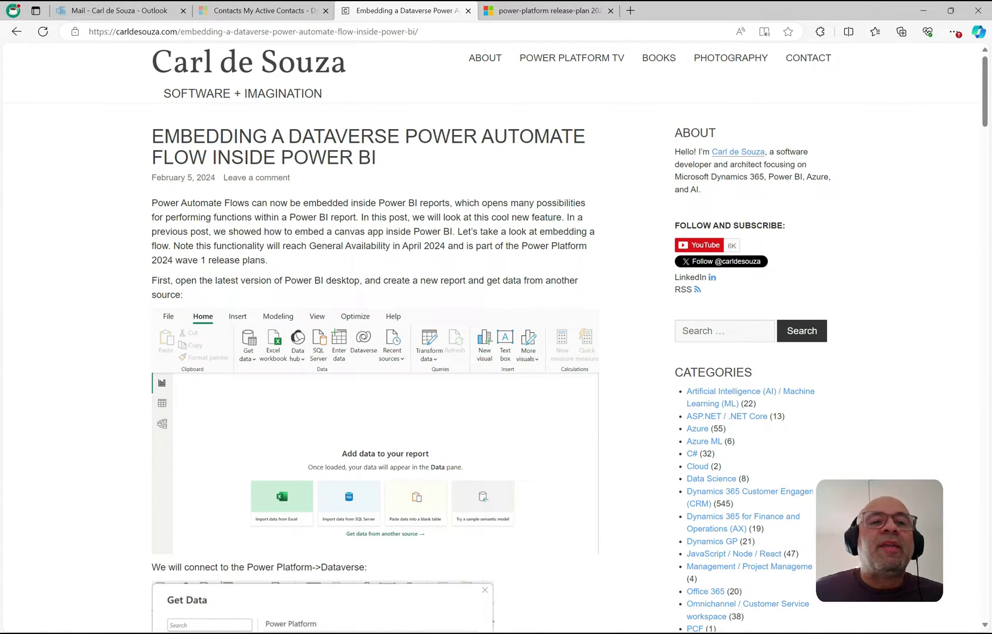
pyautogui.click(264, 10)
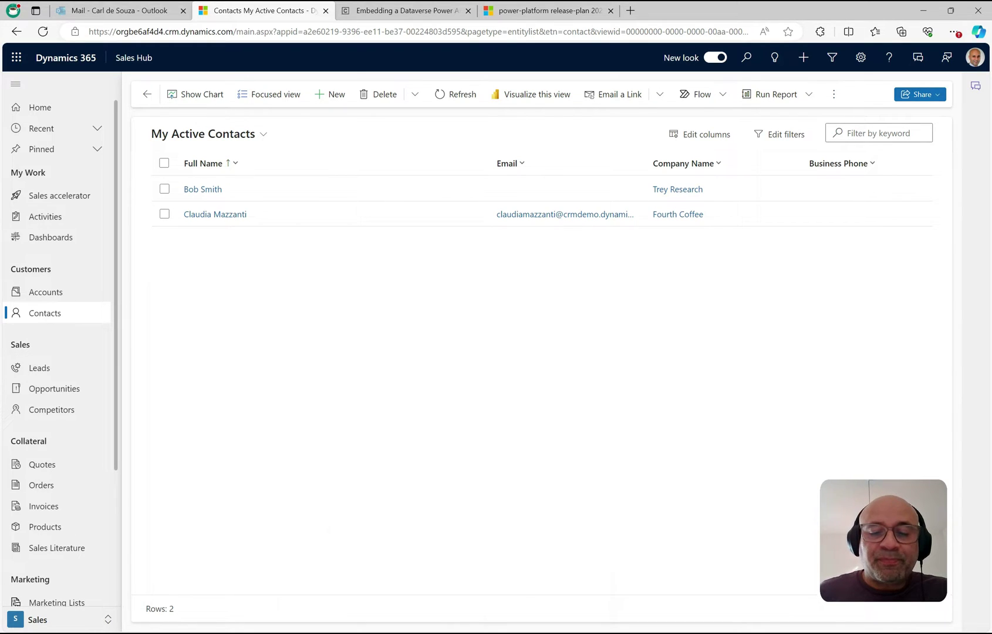
# - Switch to the untitled Power BI Desktop report and connect to Dataverse as a Power Platform data source
pyautogui.click(466, 633)
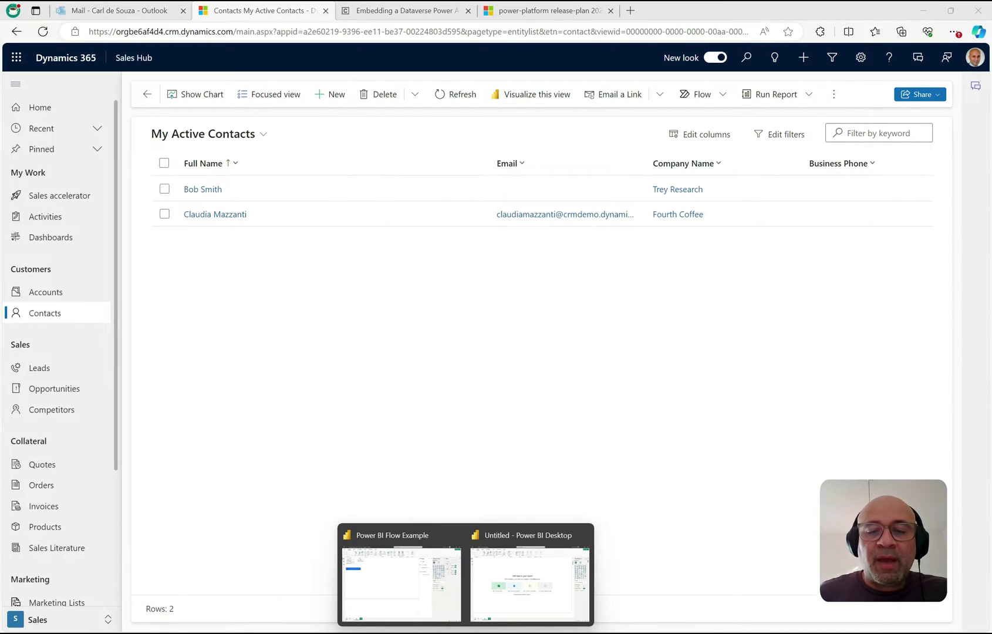
pyautogui.click(530, 579)
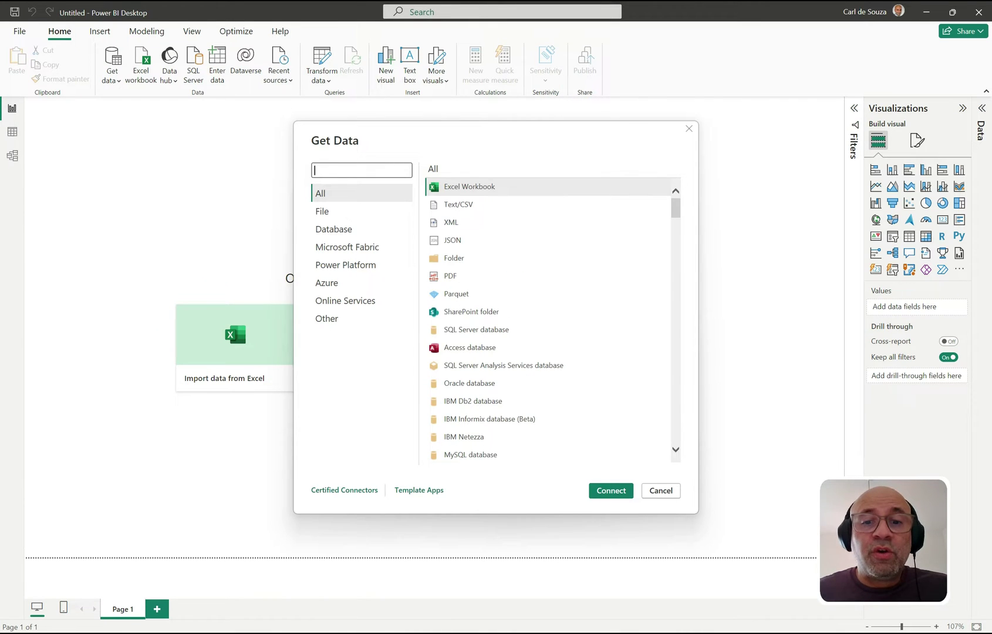
pyautogui.click(346, 266)
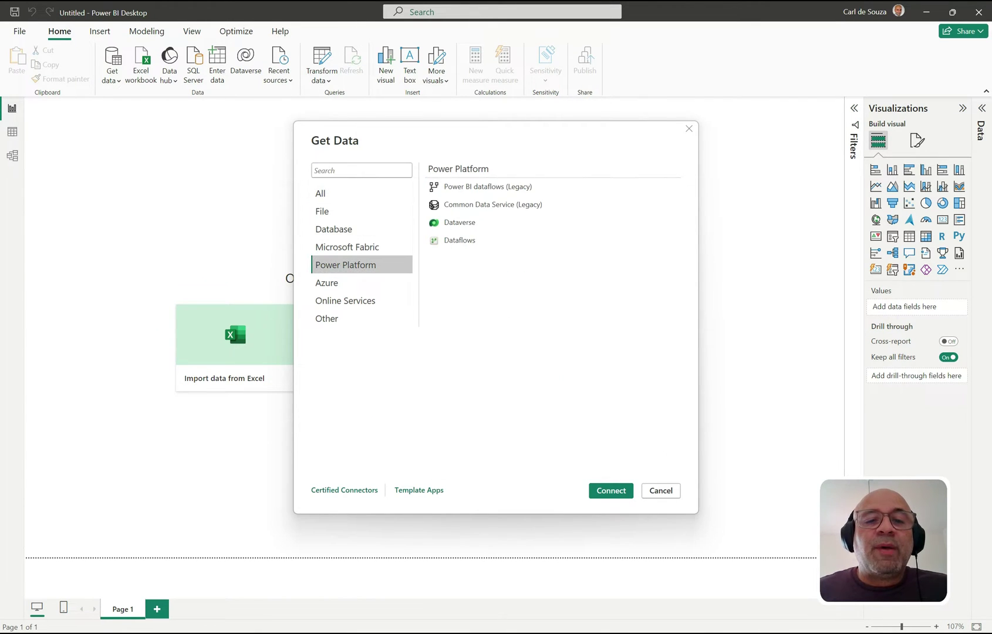
pyautogui.click(460, 222)
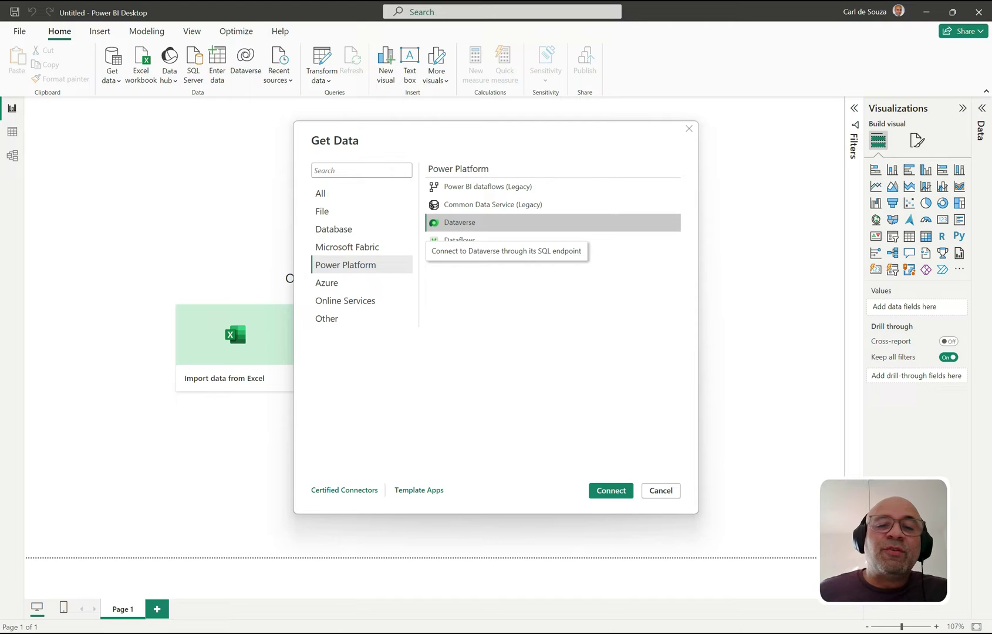
pyautogui.click(611, 491)
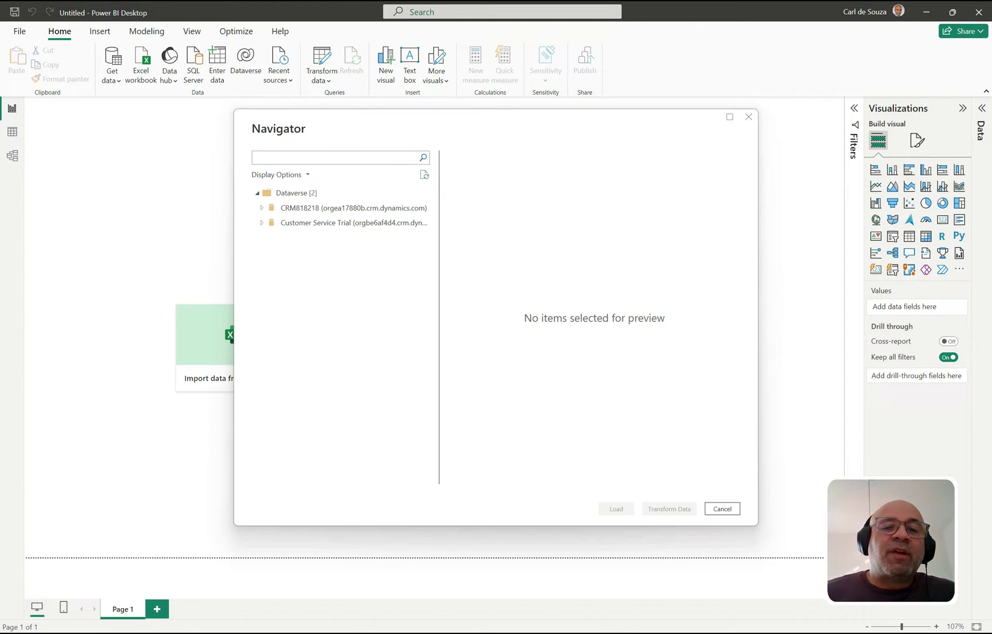
# - Load the account and contact tables from the Customer Service Trial environment using the Import connection mode
pyautogui.click(287, 223)
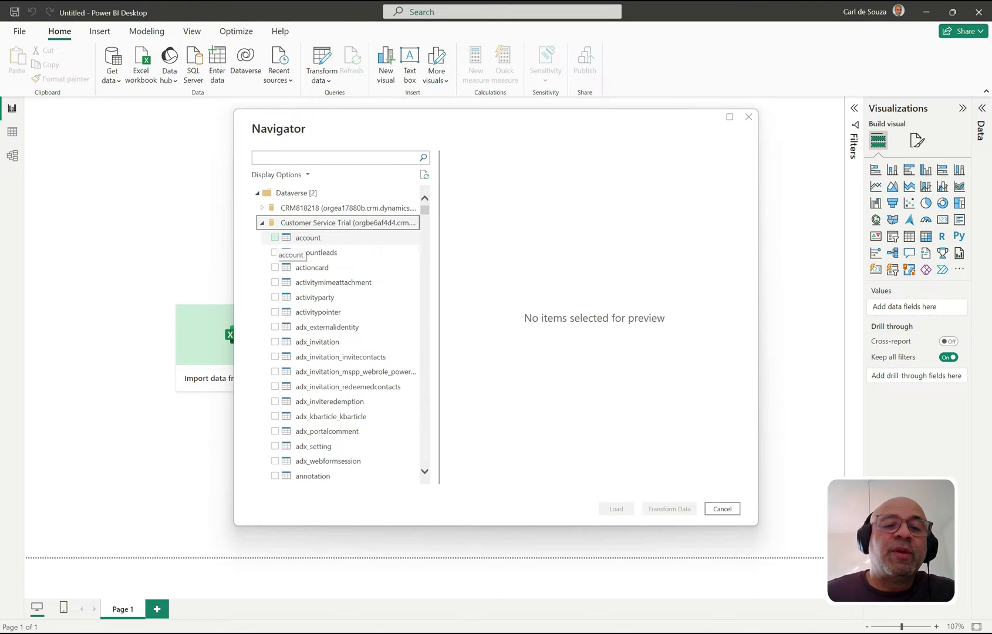
pyautogui.click(274, 237)
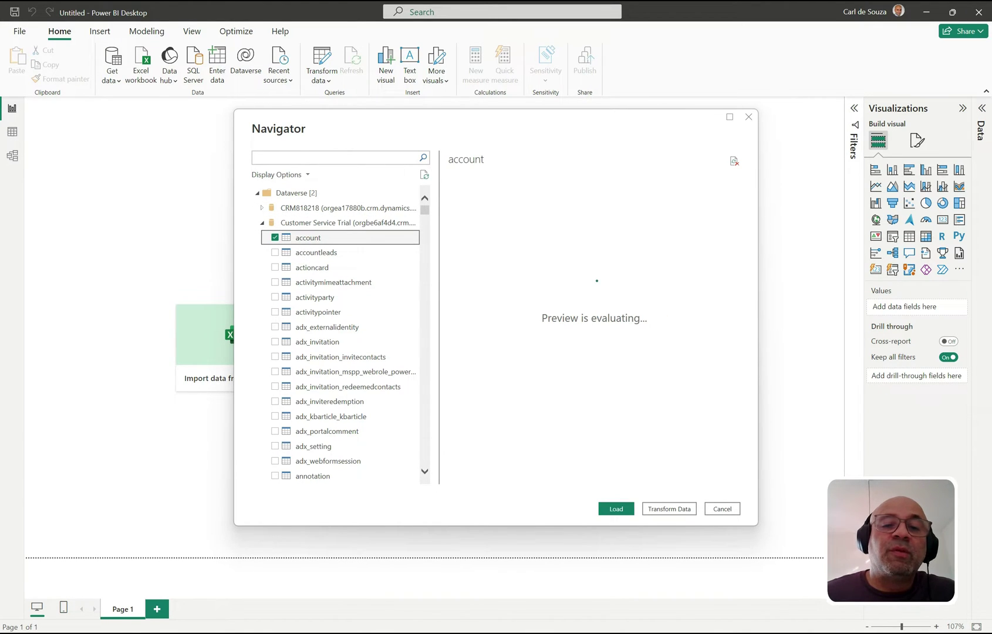
pyautogui.click(336, 157)
pyautogui.write('contract')
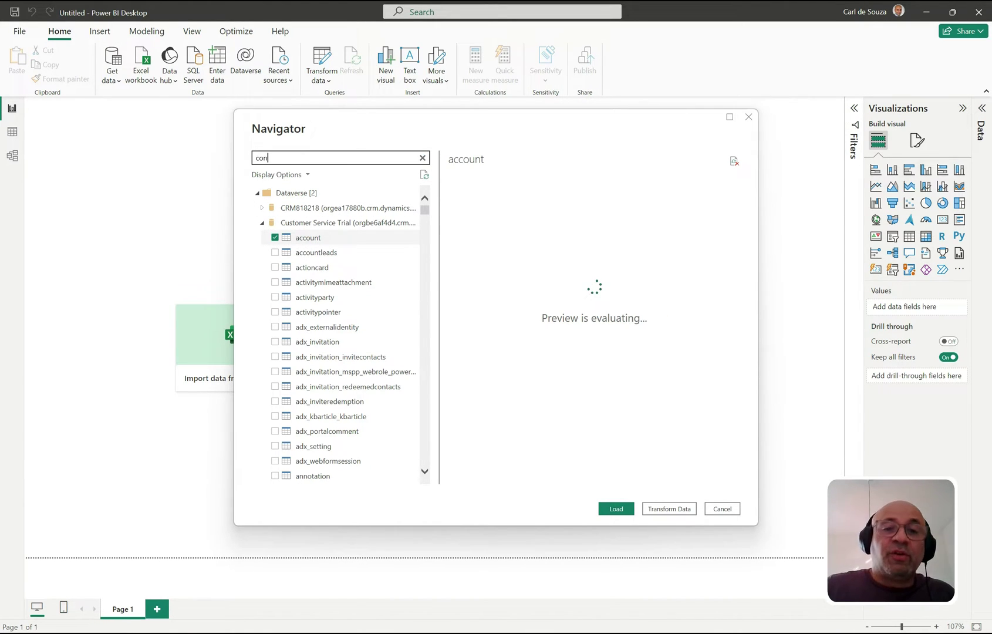
pyautogui.press('BackSpace')
pyautogui.press('BackSpace')
pyautogui.press('BackSpace')
pyautogui.press('BackSpace')
pyautogui.write('act')
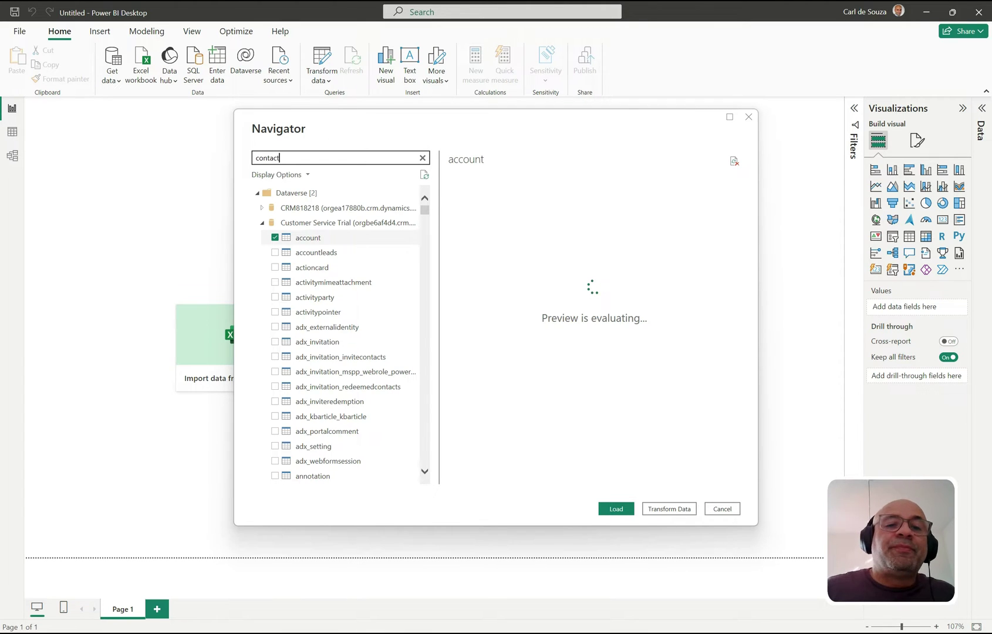
pyautogui.click(308, 252)
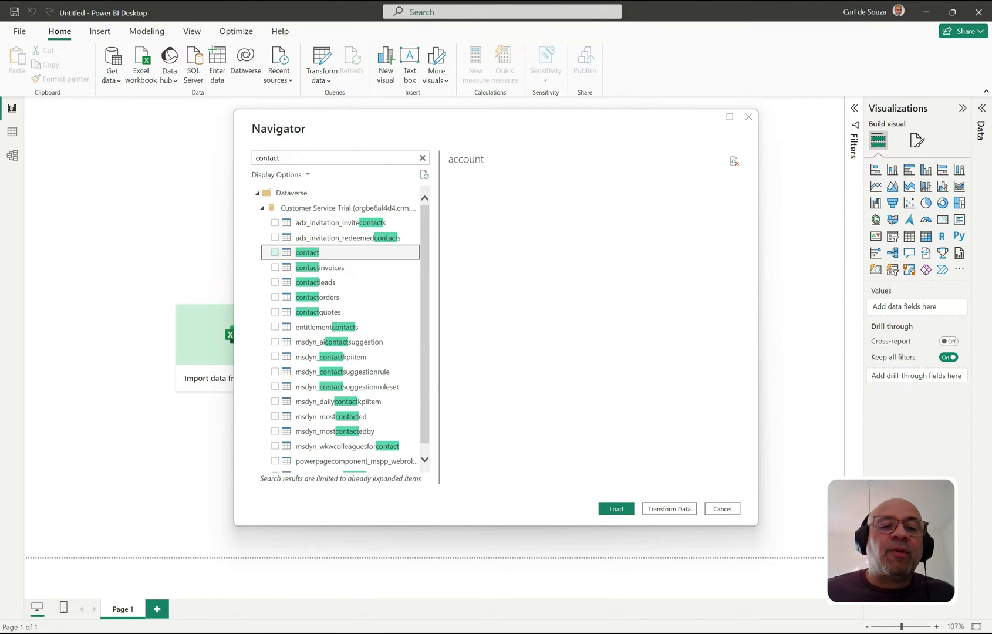
pyautogui.click(275, 253)
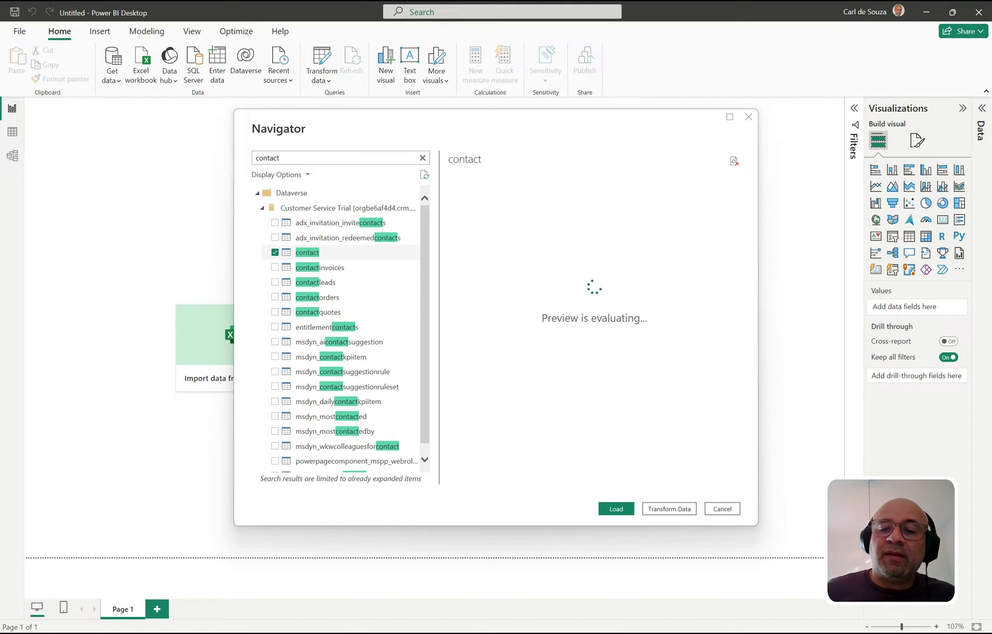
pyautogui.click(616, 508)
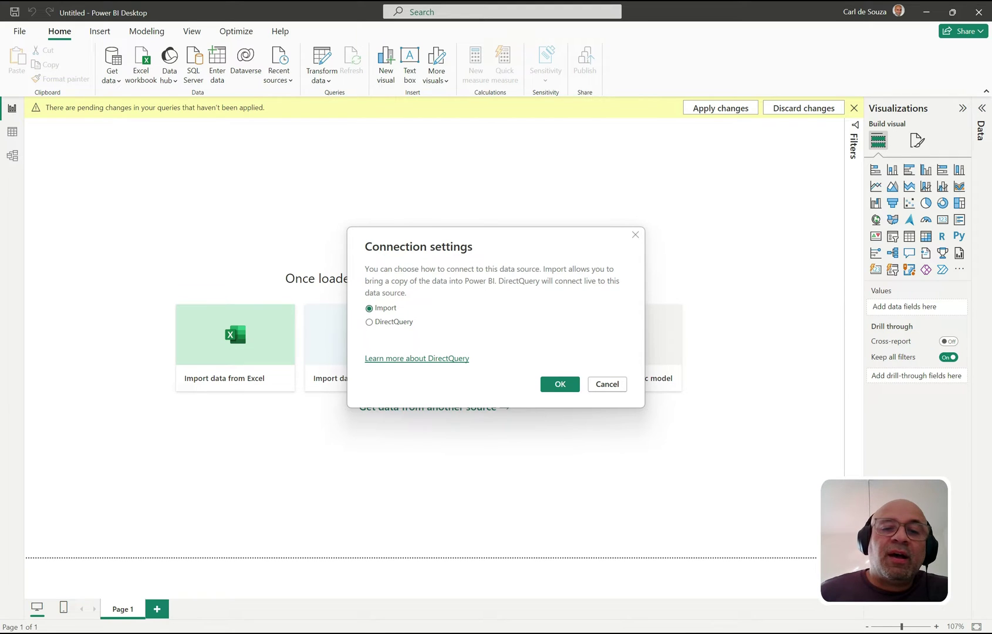
pyautogui.click(560, 384)
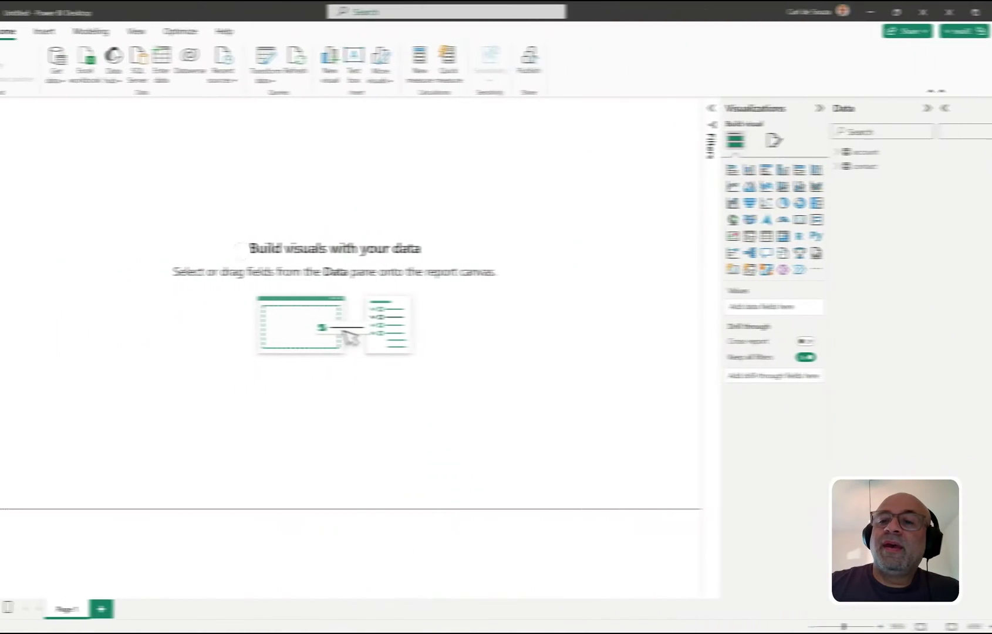
# - Create a table visual showing the Account Name field from the account table
pyautogui.click(893, 151)
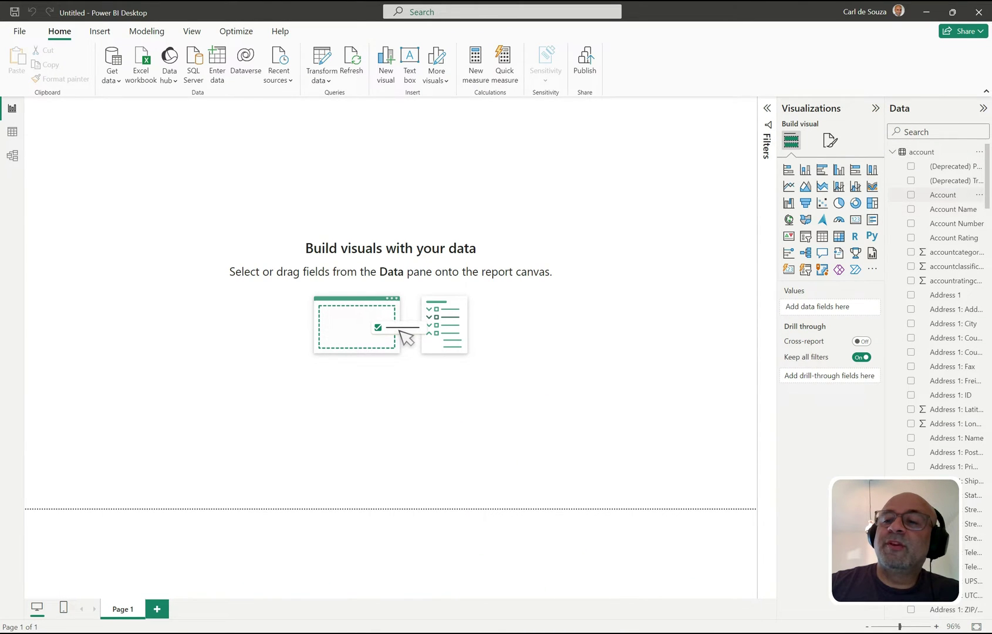
pyautogui.click(951, 209)
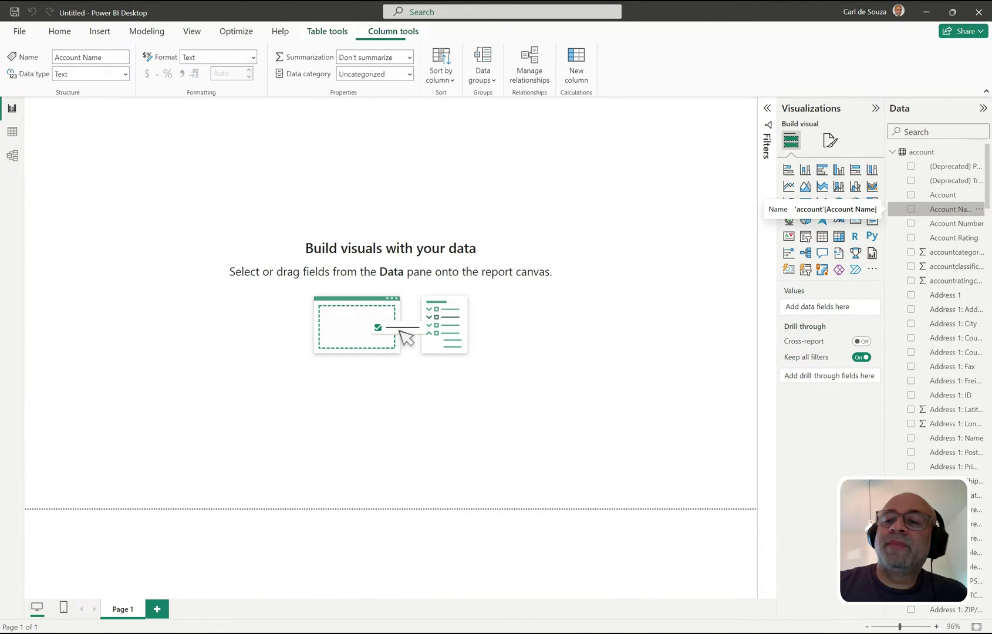
pyautogui.click(911, 209)
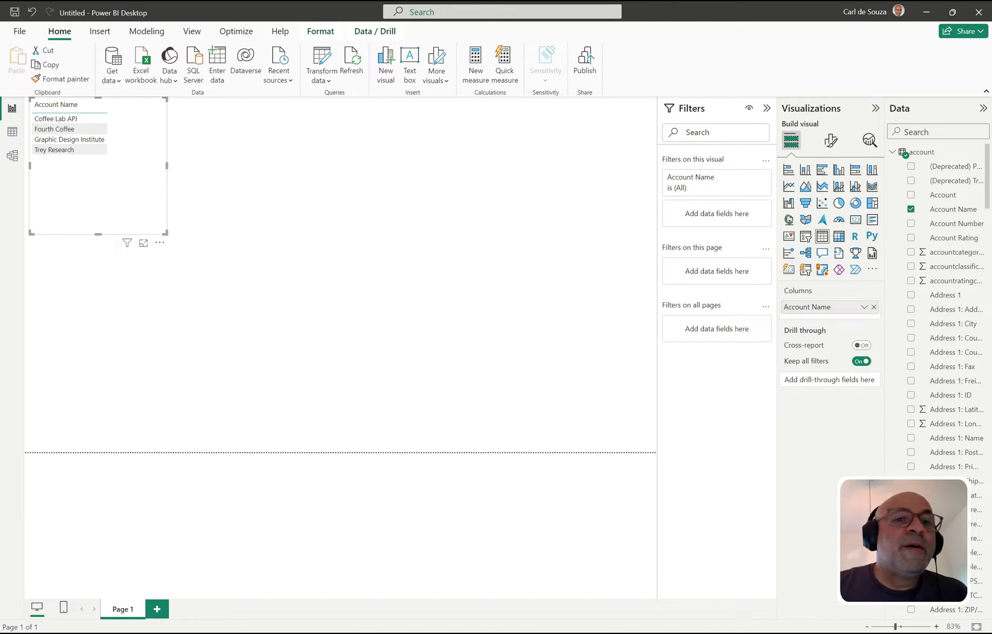
pyautogui.click(352, 246)
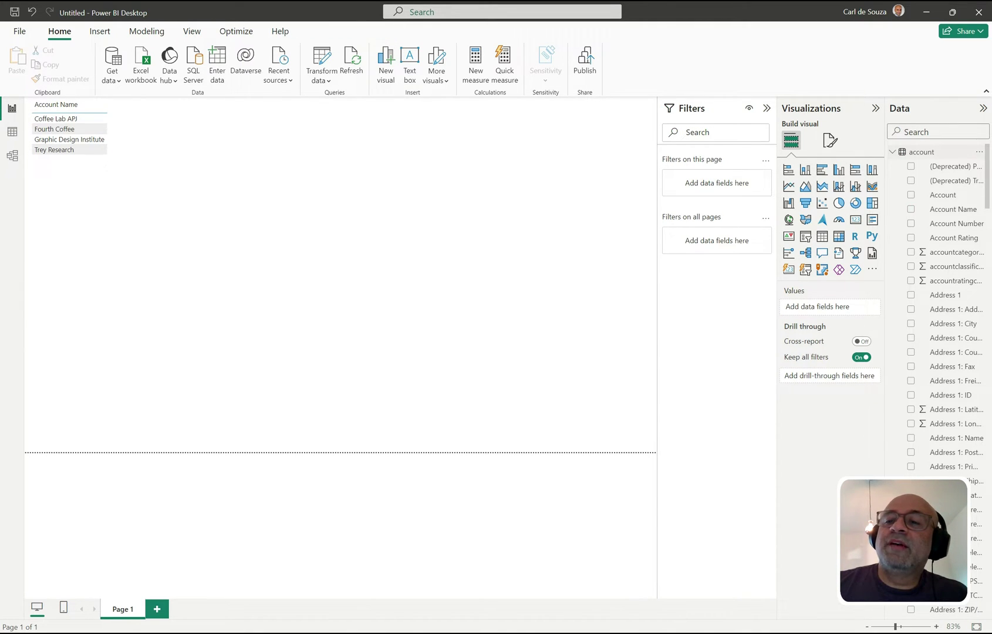
# - Create a separate table visual with the contact table's Full Name field and place it beside the Account Name table
pyautogui.click(893, 152)
pyautogui.click(893, 166)
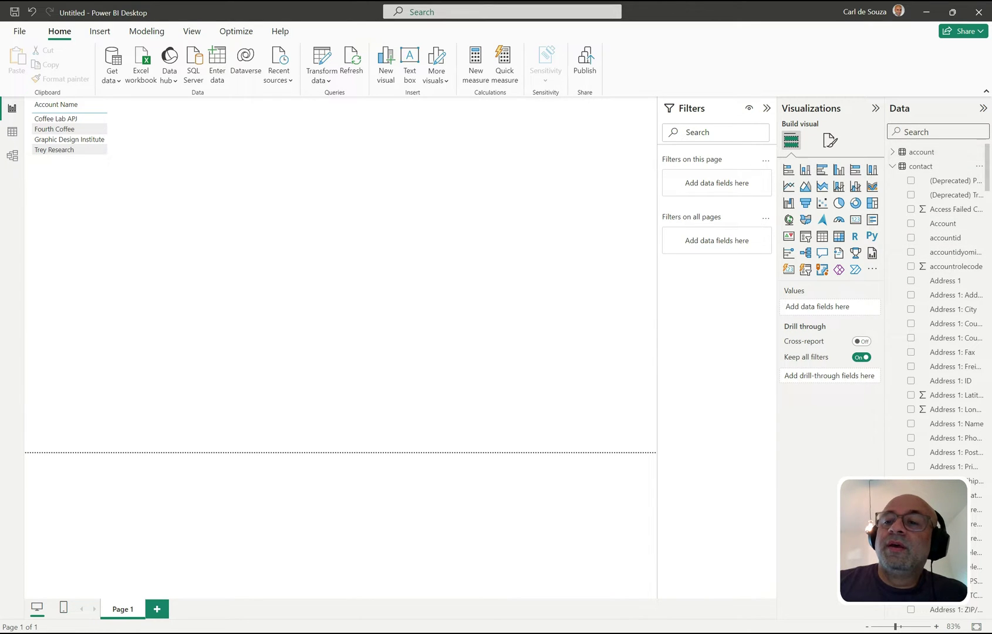
pyautogui.write('full name')
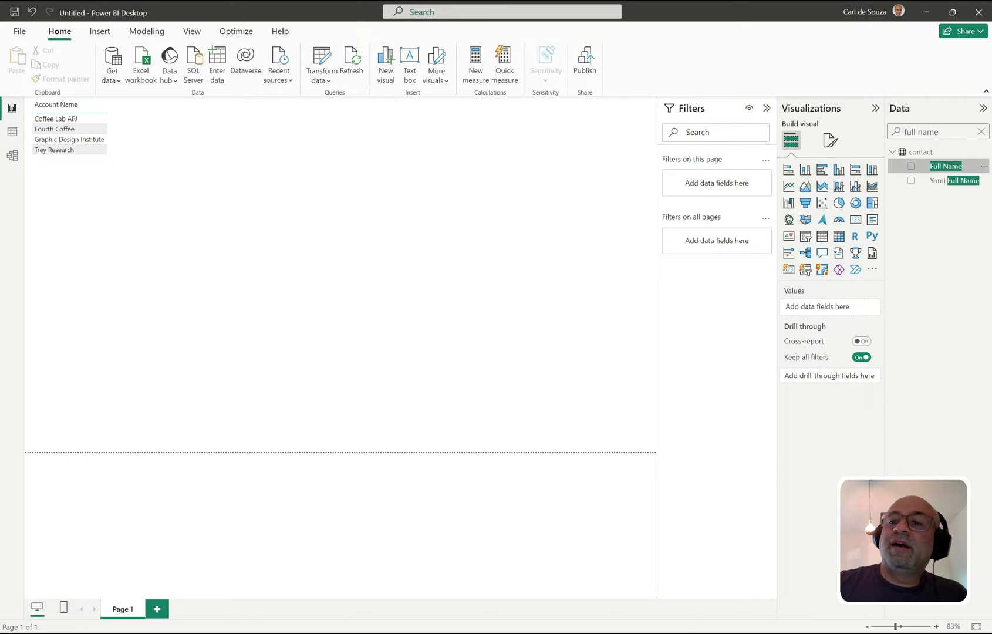
pyautogui.click(911, 166)
pyautogui.moveTo(106, 311); pyautogui.dragTo(231, 170)
# - Narrow the Account Name table and reposition the Full Name table close beside it
pyautogui.click(88, 176)
pyautogui.click(197, 170)
pyautogui.click(234, 288)
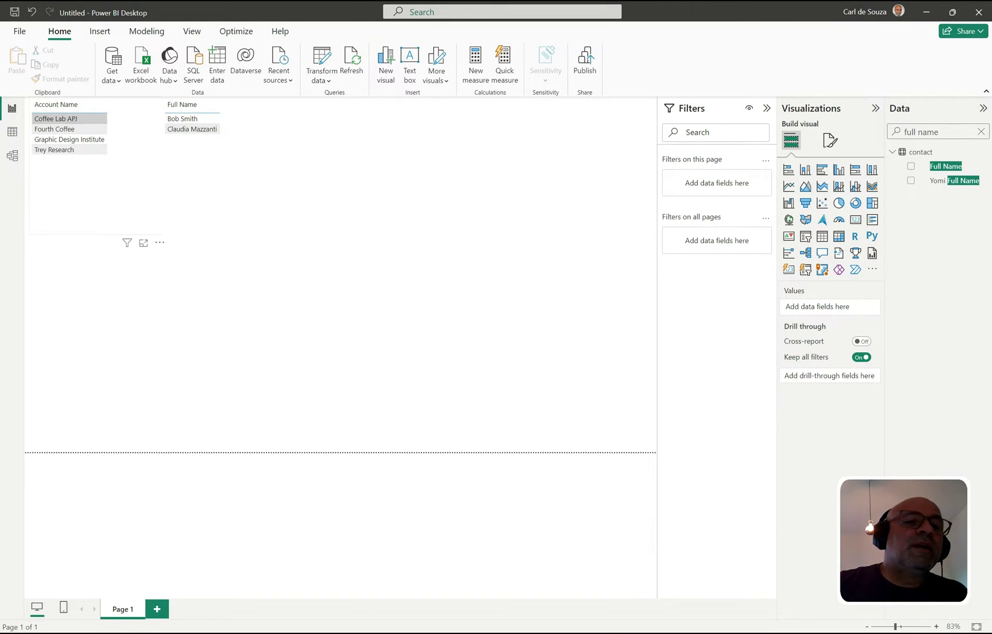
pyautogui.click(33, 119)
pyautogui.moveTo(232, 170); pyautogui.dragTo(273, 170)
pyautogui.click(100, 182)
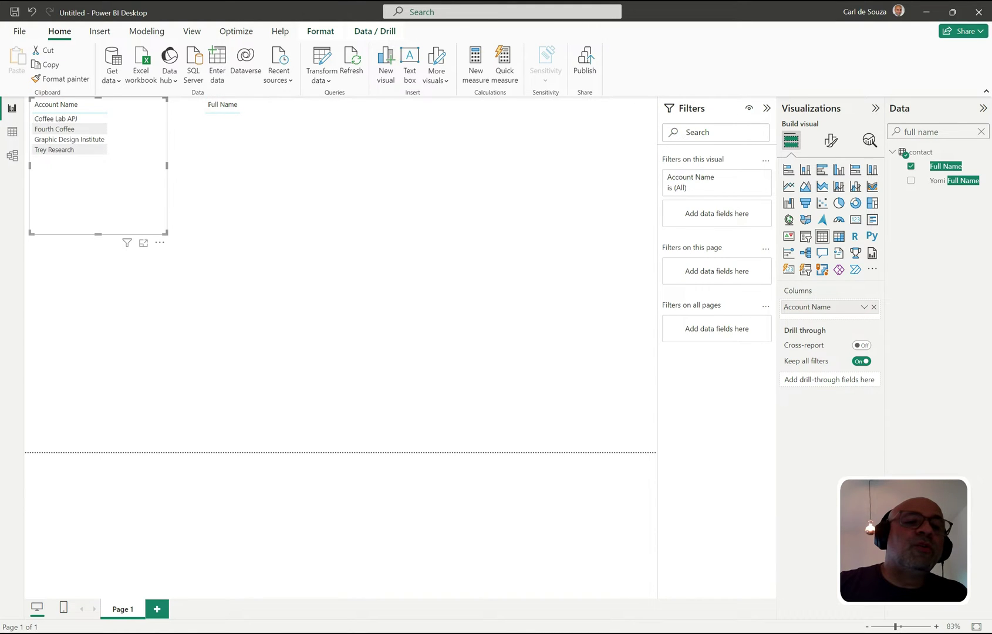
pyautogui.moveTo(168, 166); pyautogui.dragTo(122, 165)
pyautogui.moveTo(264, 171); pyautogui.dragTo(198, 170)
# - Check how the contact list filters for Coffee Lab APJ, Fourth Coffee, Graphic Design Institute and Trey Research
pyautogui.click(55, 119)
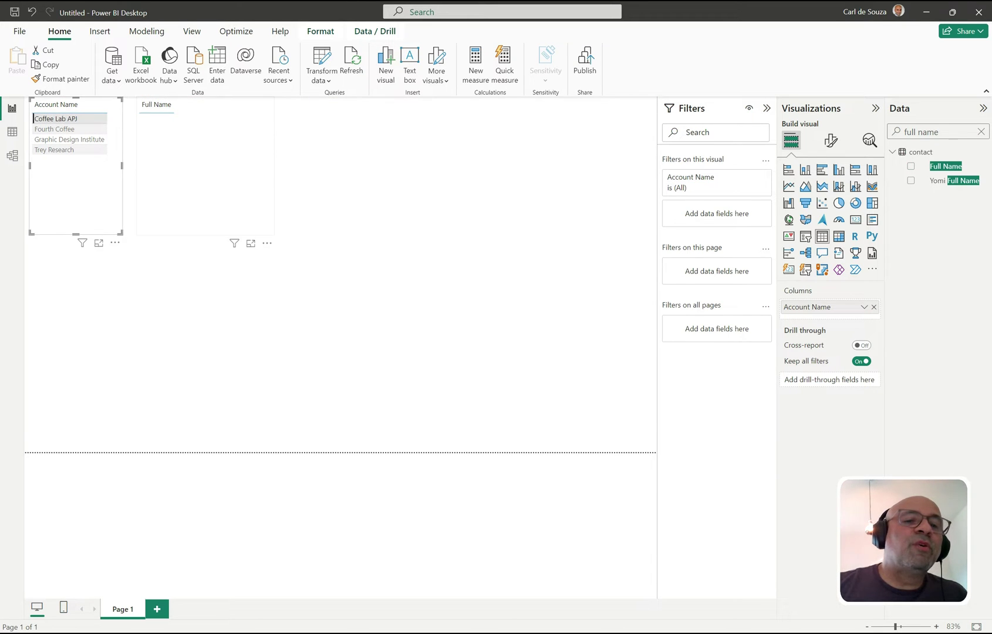
pyautogui.click(55, 129)
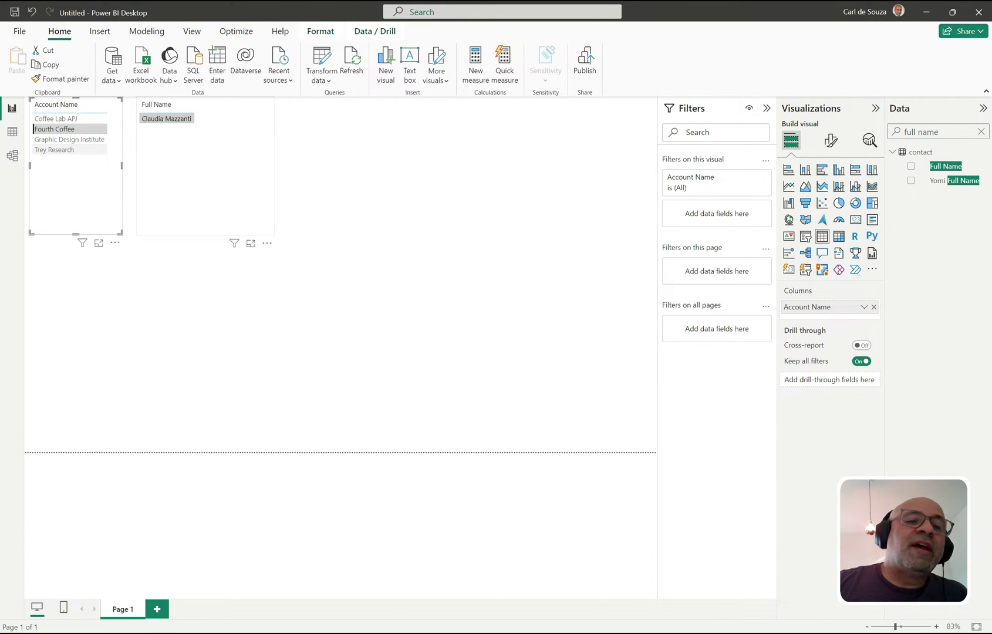
pyautogui.click(66, 139)
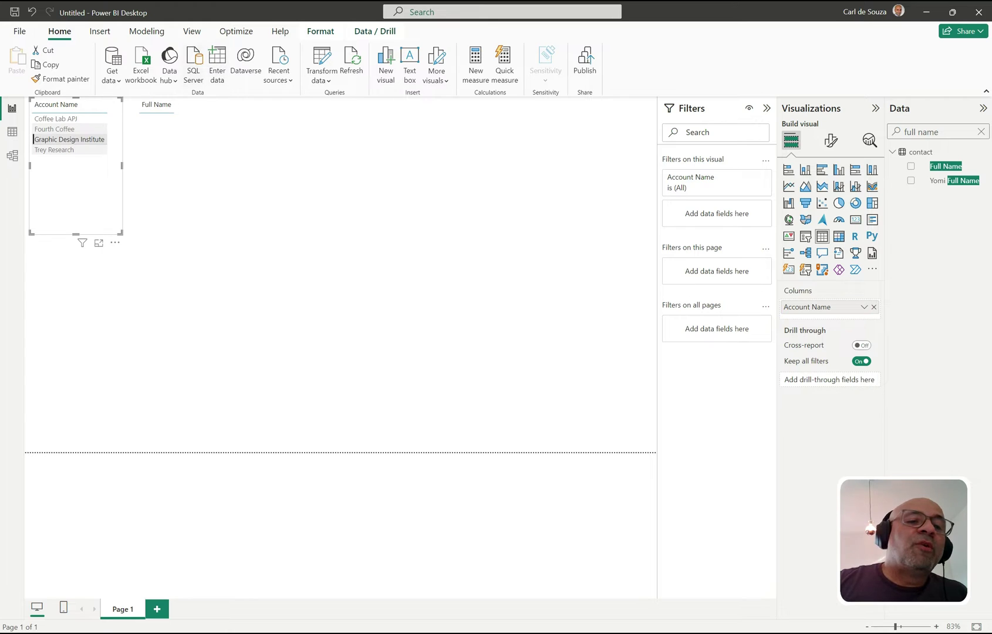
pyautogui.click(54, 150)
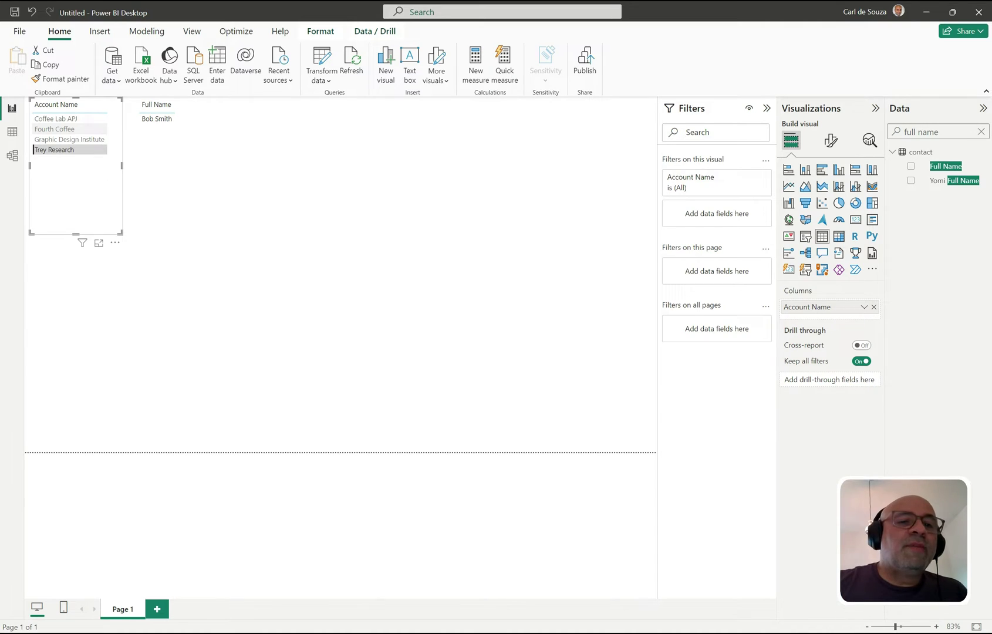
# - Insert a Power Automate for Power BI visual as a new visual and enlarge it to fill the space below both tables
pyautogui.click(252, 217)
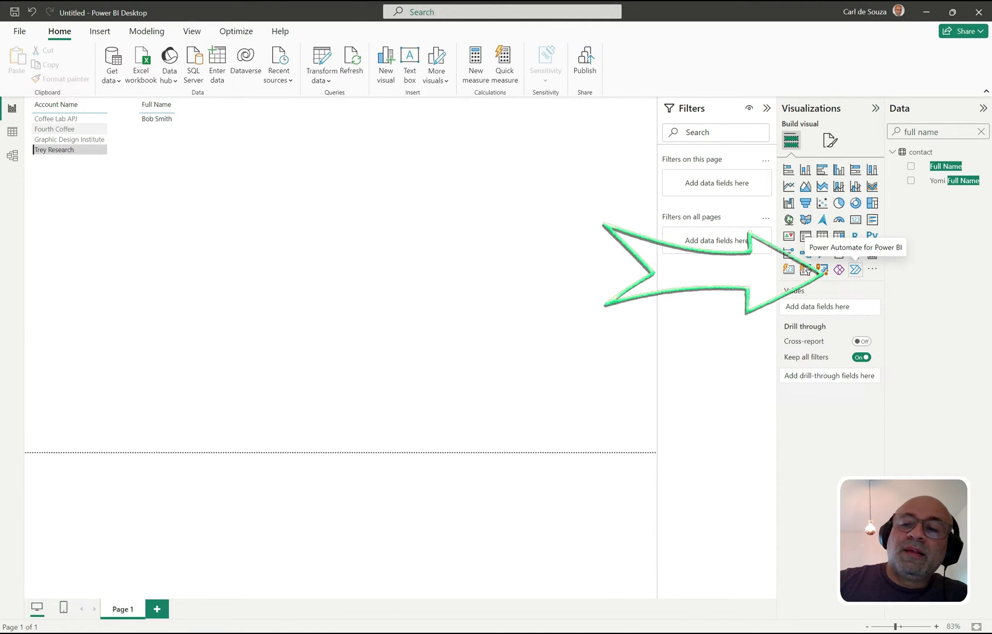
pyautogui.click(856, 269)
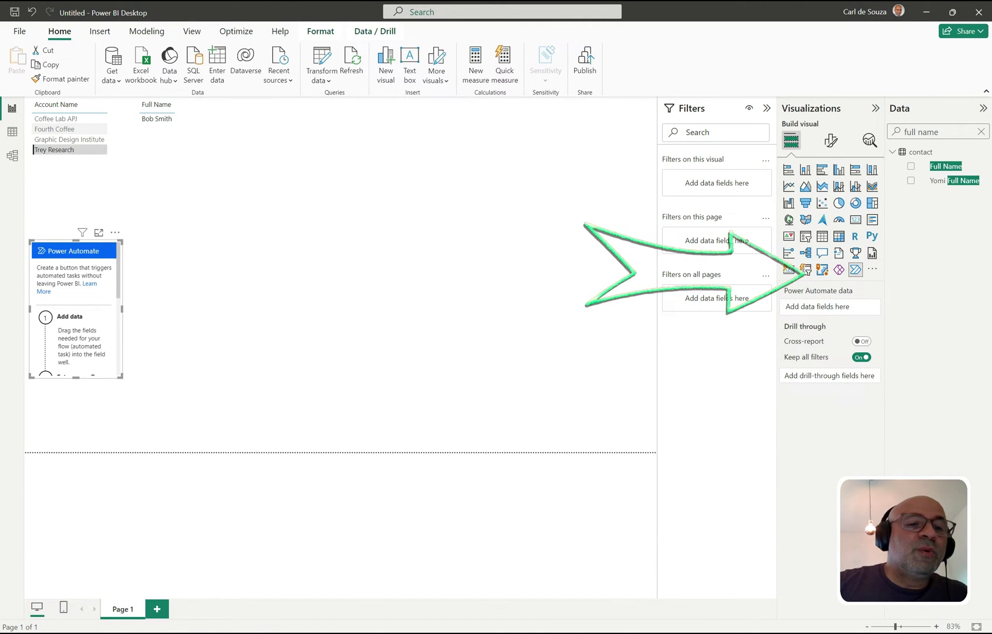
pyautogui.moveTo(121, 241); pyautogui.dragTo(285, 174)
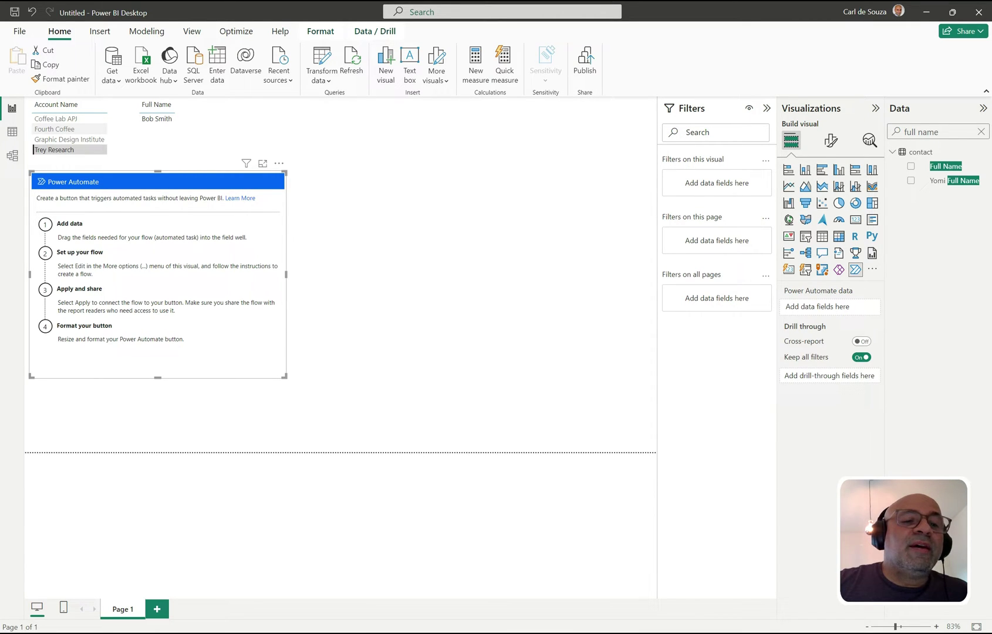
# - Add the account table's Account Name field to the Power Automate visual's data
pyautogui.click(981, 132)
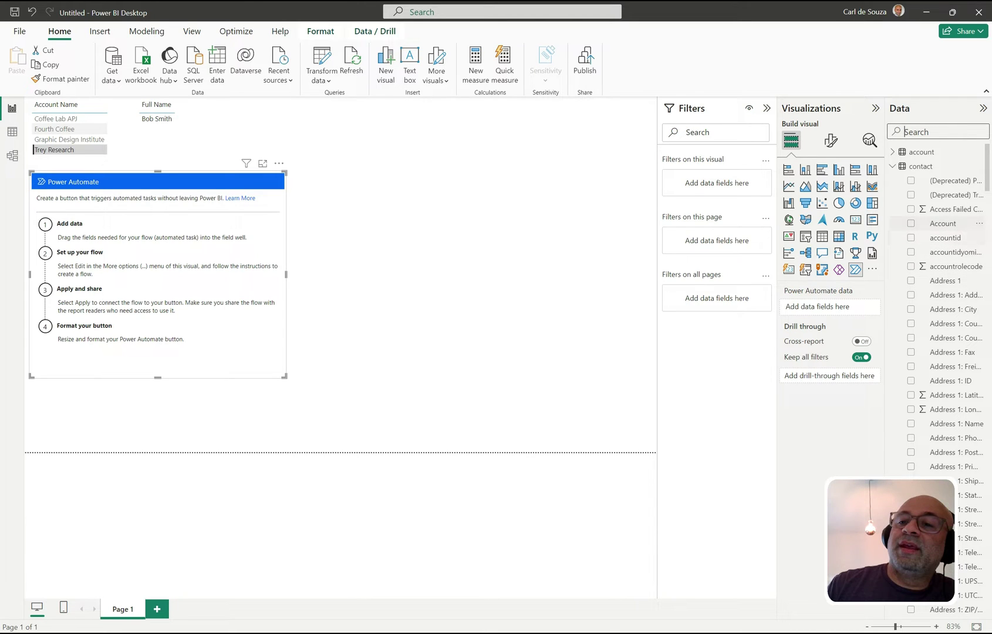
pyautogui.click(892, 166)
pyautogui.click(892, 152)
pyautogui.moveTo(948, 209); pyautogui.dragTo(898, 210)
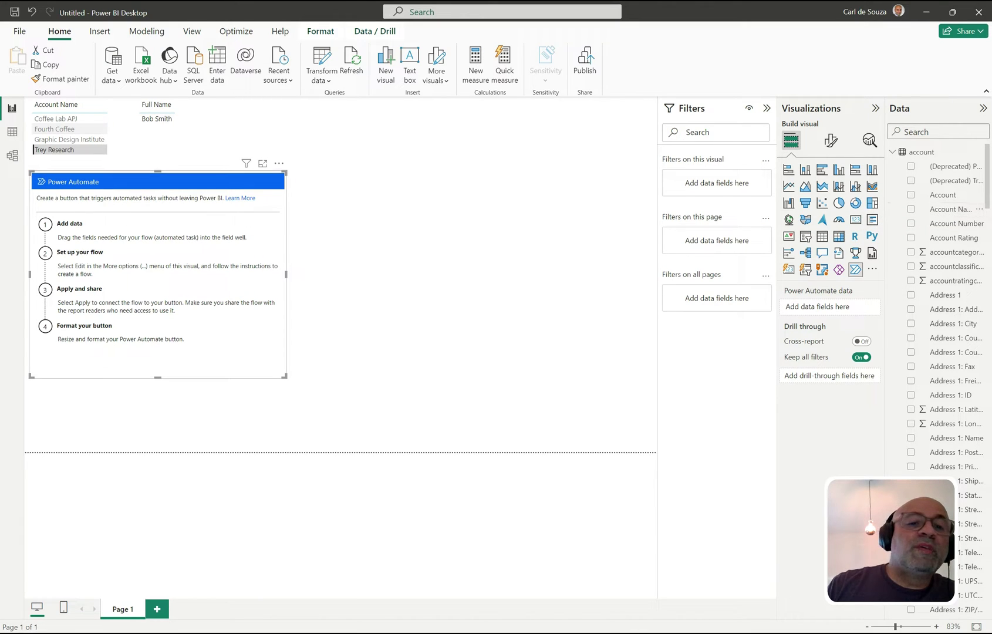
pyautogui.click(911, 209)
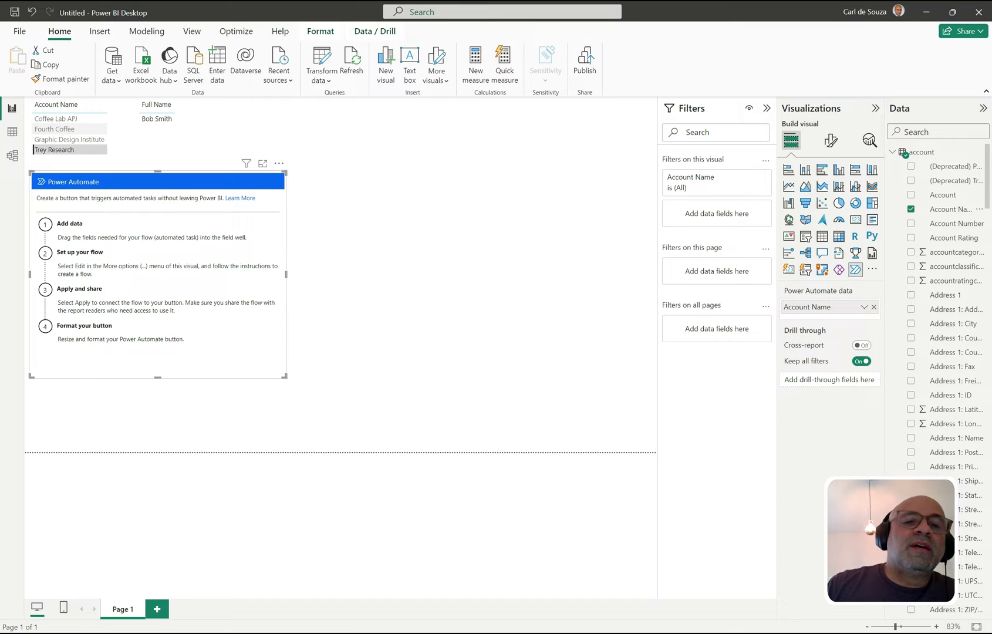
# - Open the Power Automate visual for editing and create a new instant cloud flow
pyautogui.click(279, 163)
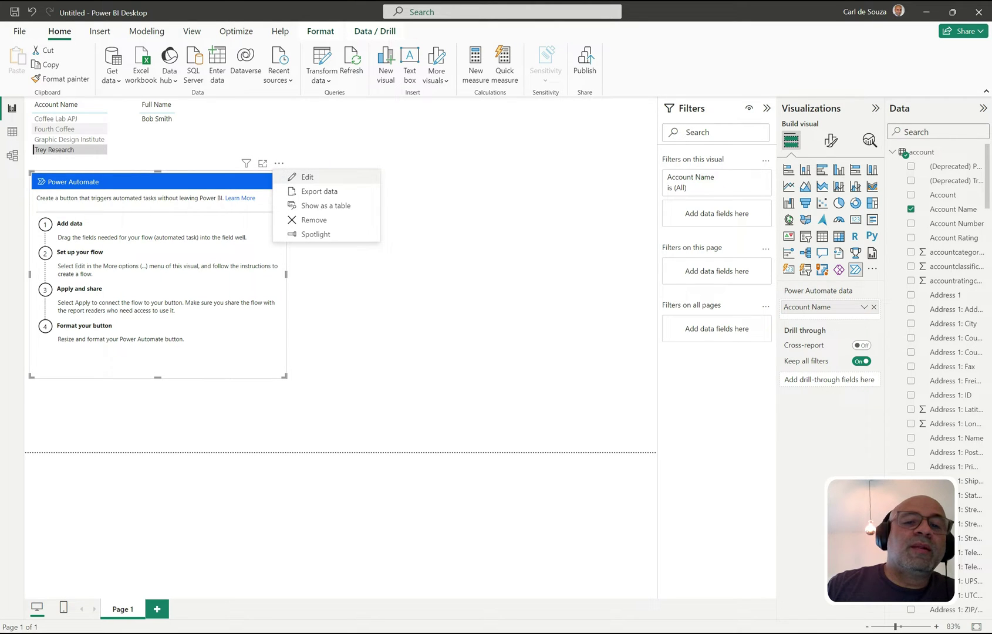
pyautogui.click(307, 176)
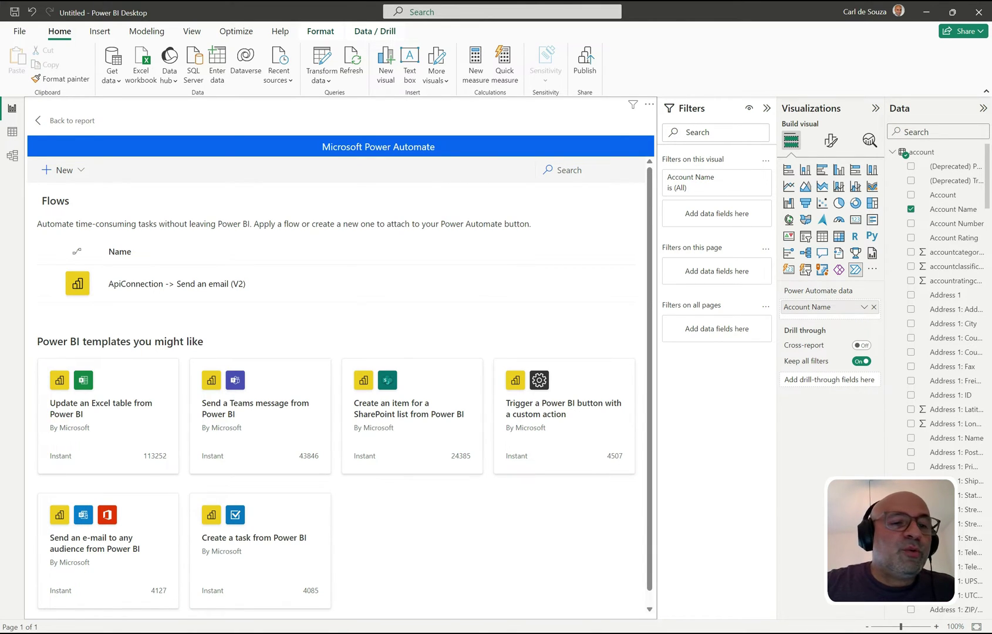
pyautogui.click(61, 170)
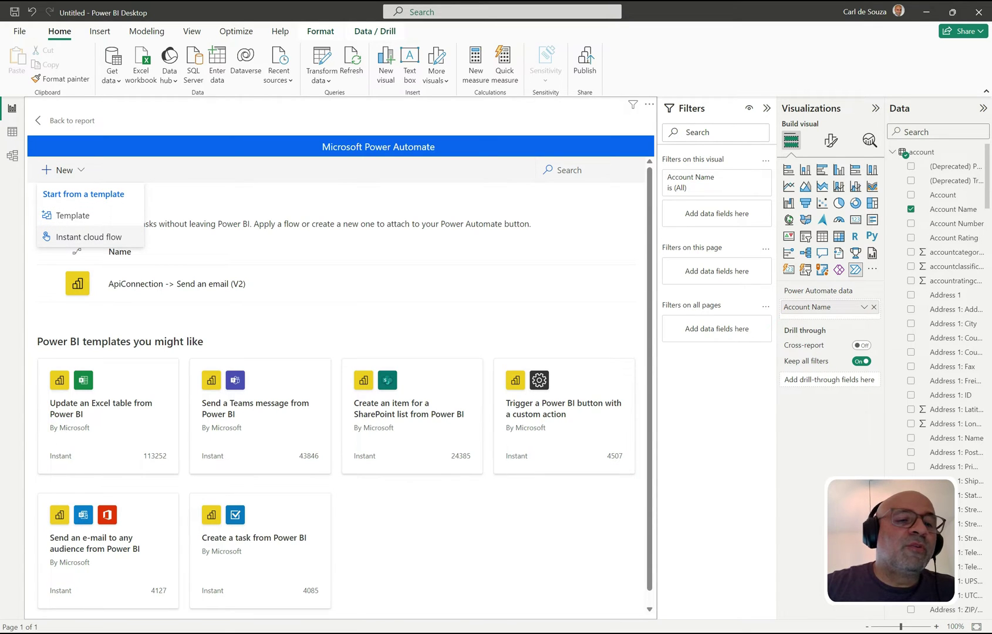
pyautogui.click(88, 236)
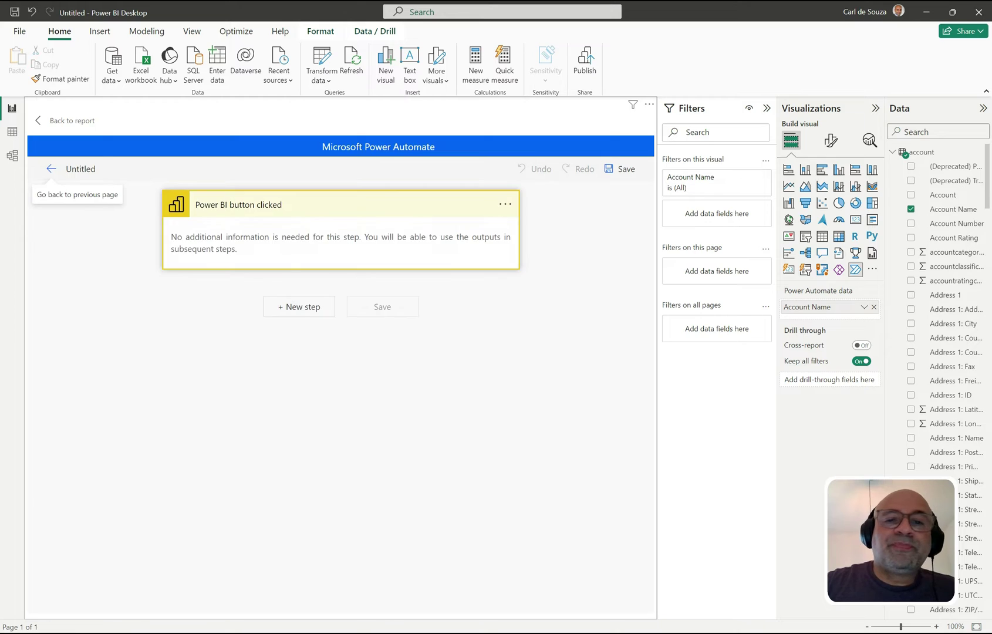
# - Add the Office 365 Outlook action Send an email (V2) as a new step after the Power BI button trigger
pyautogui.click(299, 307)
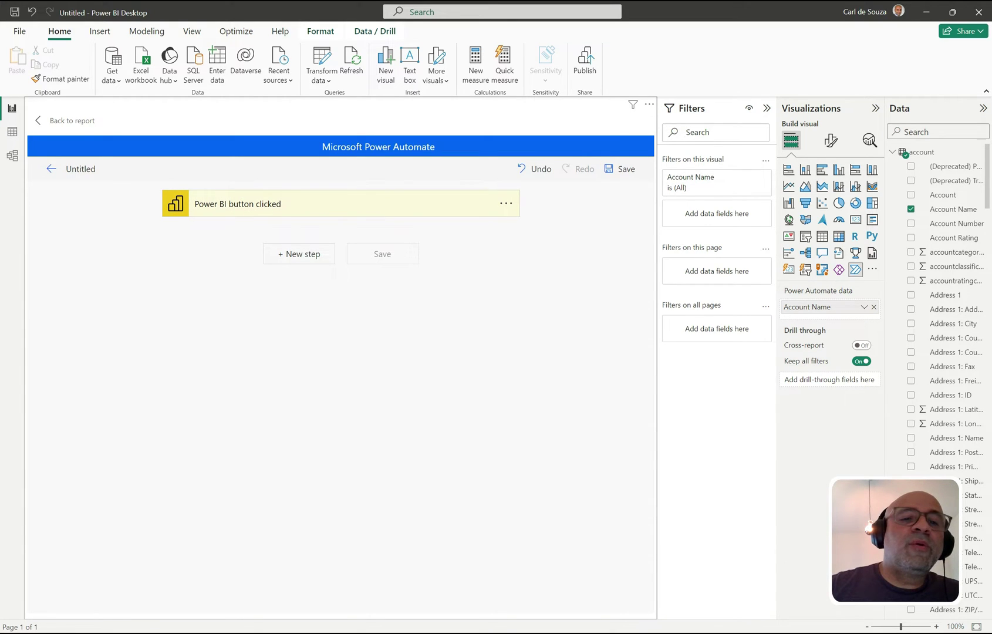
pyautogui.click(299, 254)
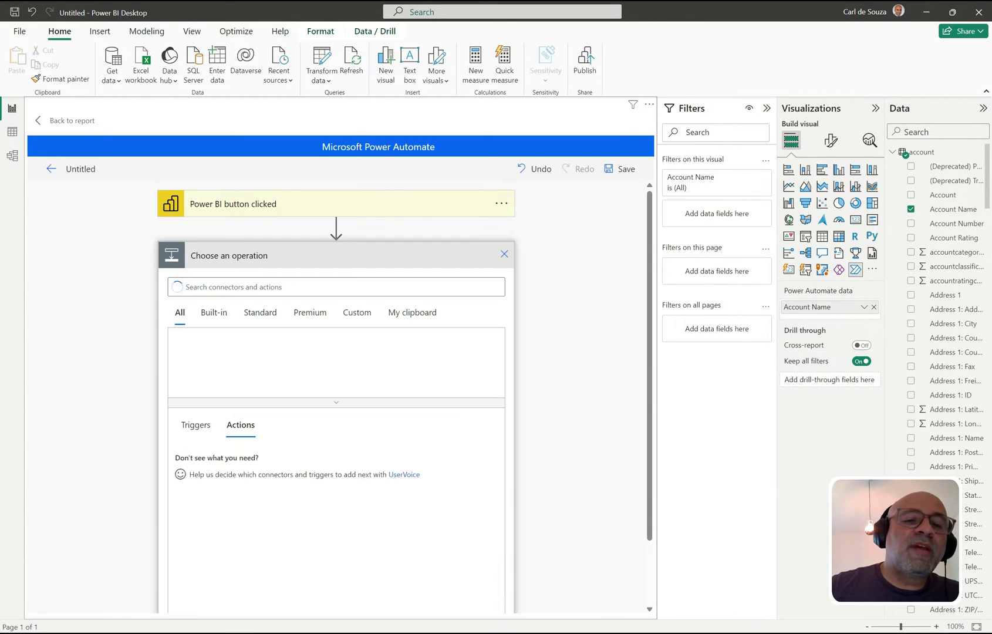
pyautogui.write('email')
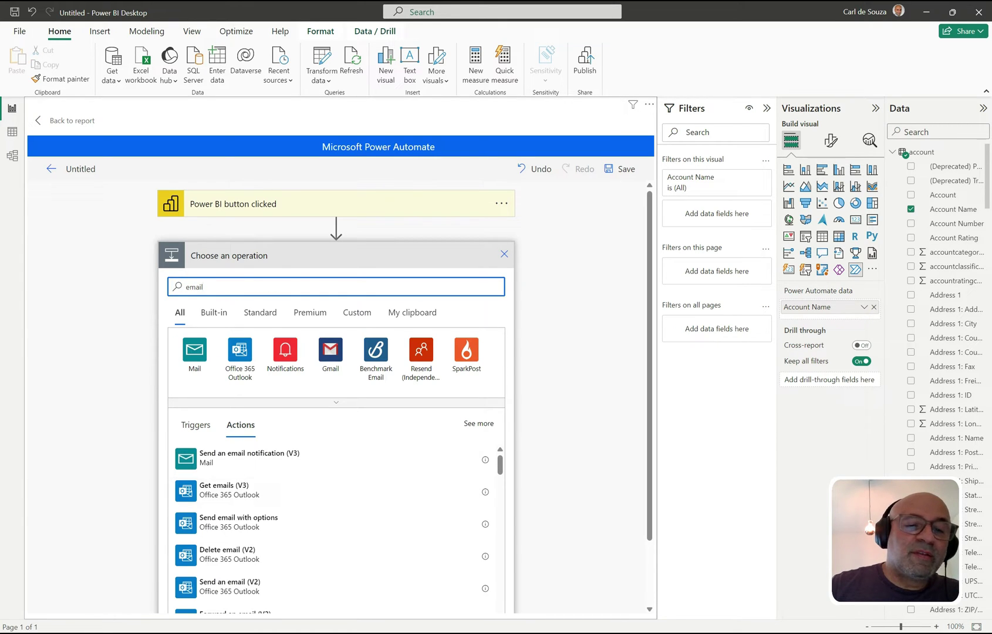
pyautogui.click(230, 586)
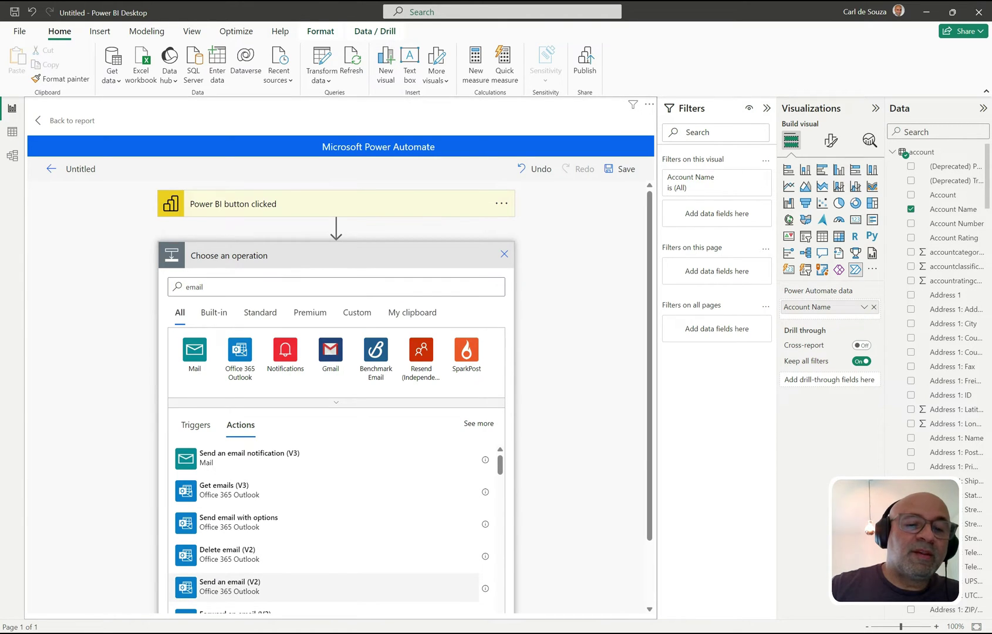
# - Address the email action to the report owner's own account and set its subject to "Power BI Test"
pyautogui.click(340, 294)
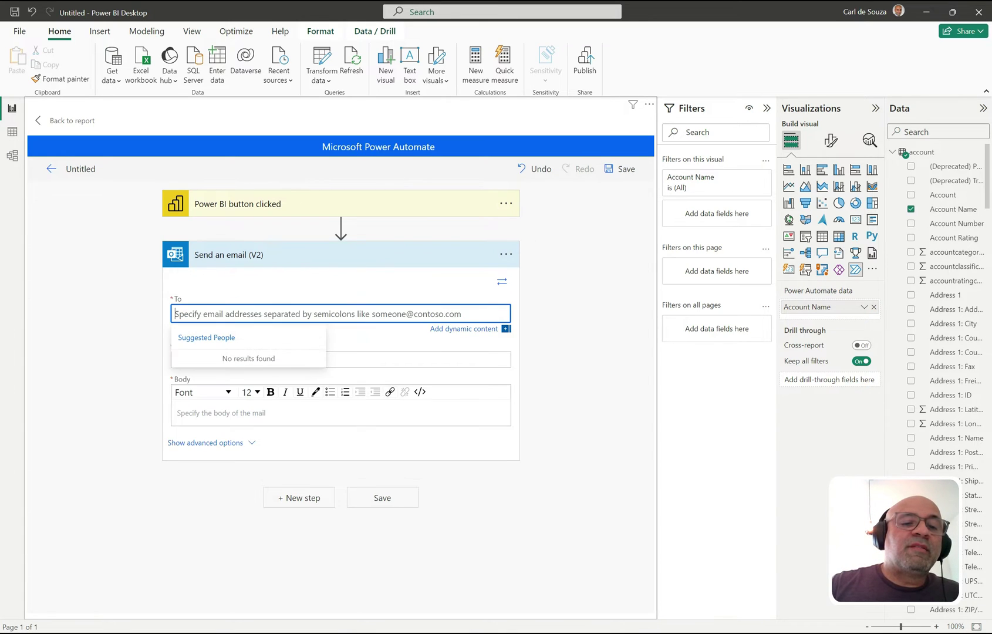
pyautogui.write('Carl')
pyautogui.press('Return')
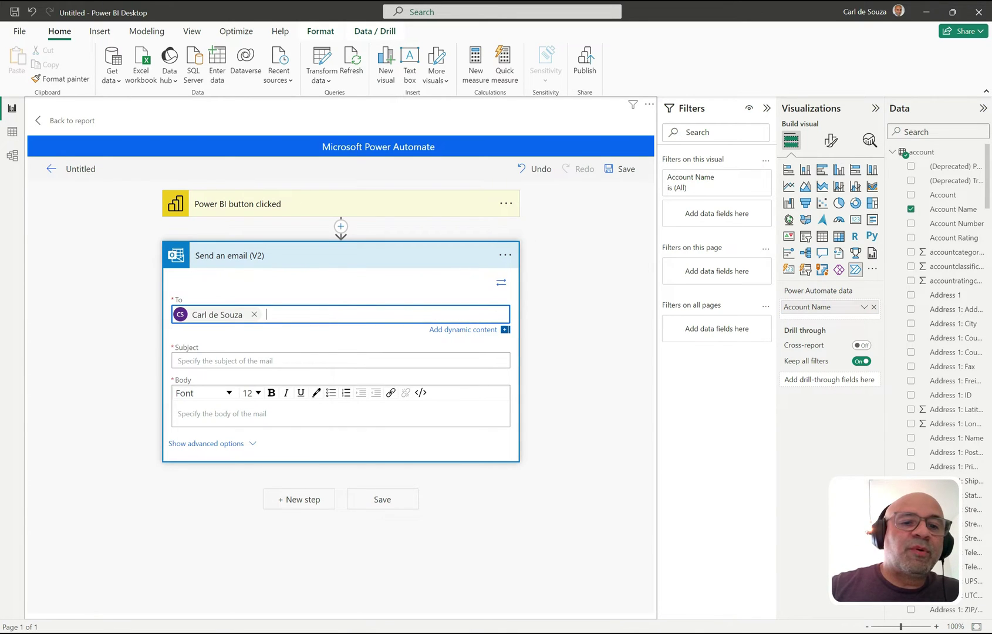
pyautogui.press('Tab')
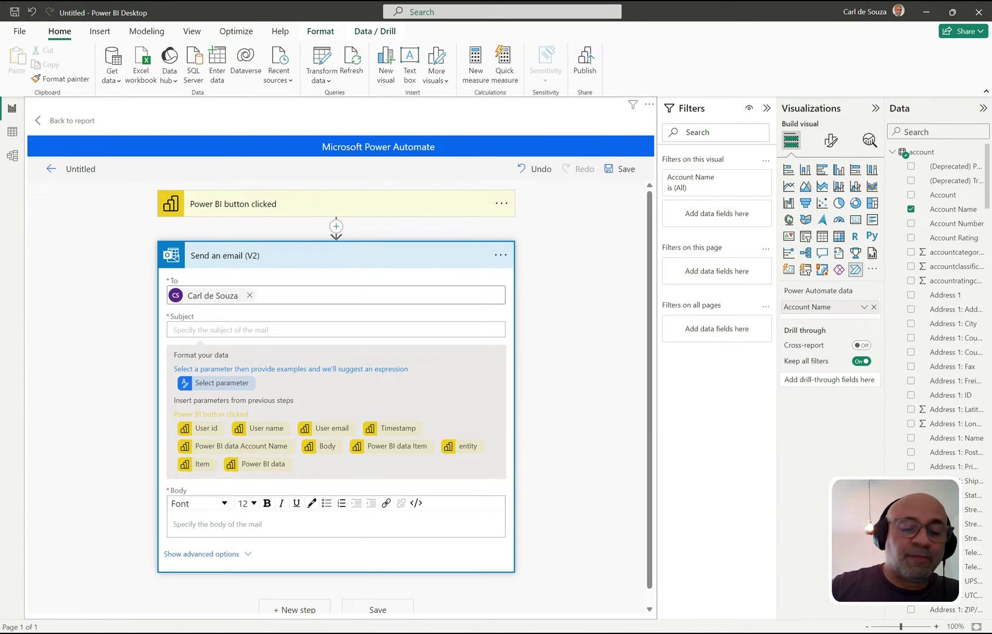
pyautogui.write('Power BI Test')
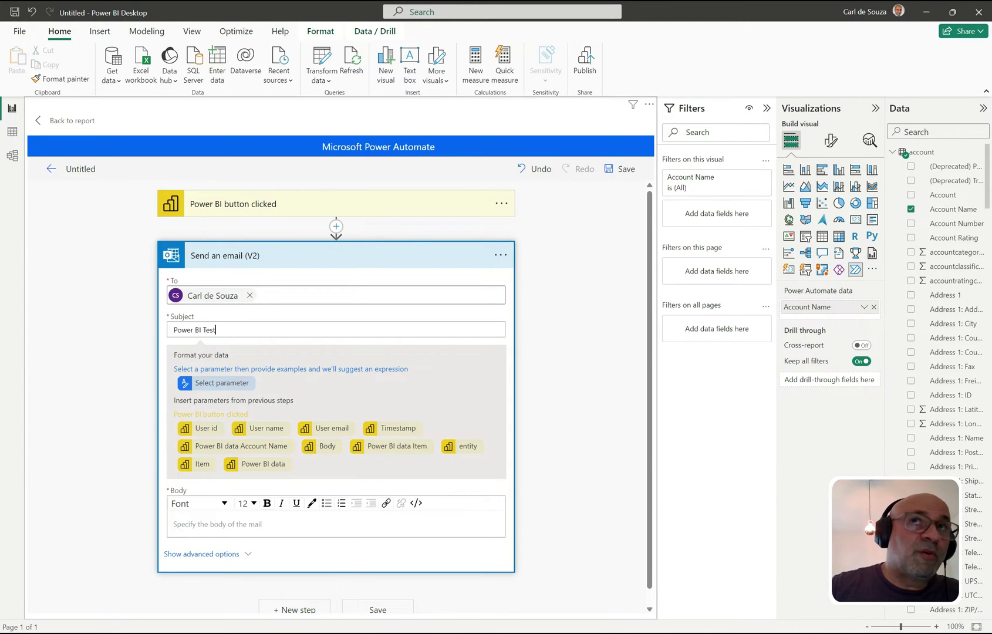
# - Fill the email body with the trigger parameters User id, User name, User email, Timestamp, Body, entity and Item
pyautogui.click(176, 524)
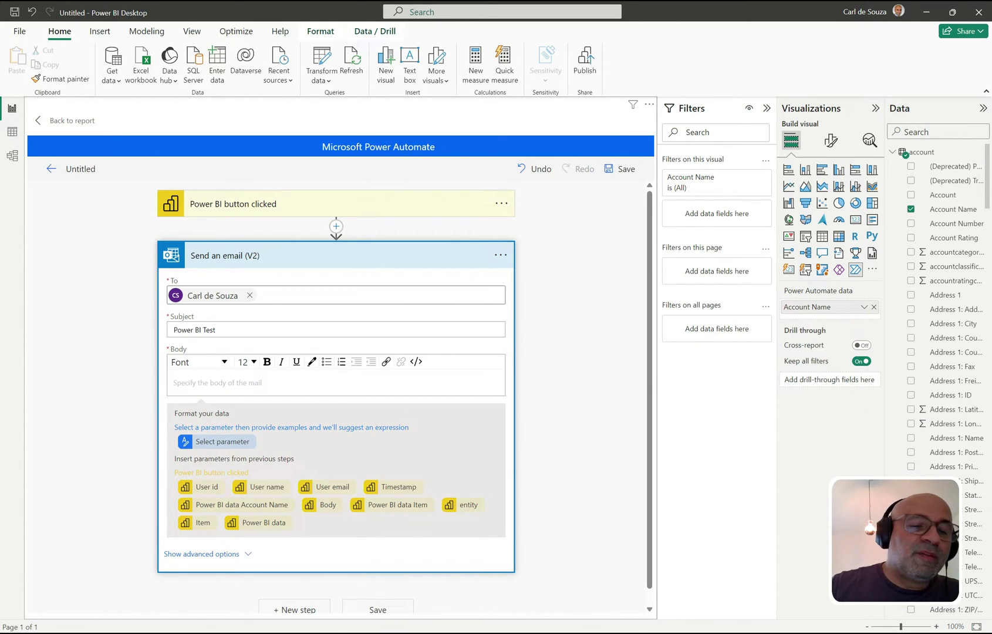
pyautogui.click(207, 487)
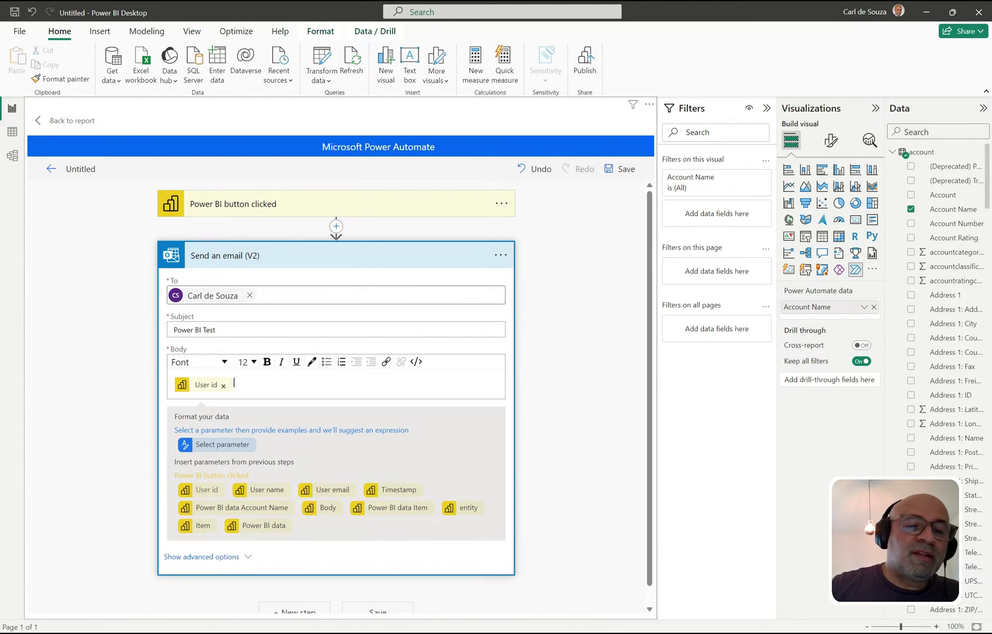
pyautogui.click(266, 490)
pyautogui.click(332, 490)
pyautogui.click(399, 490)
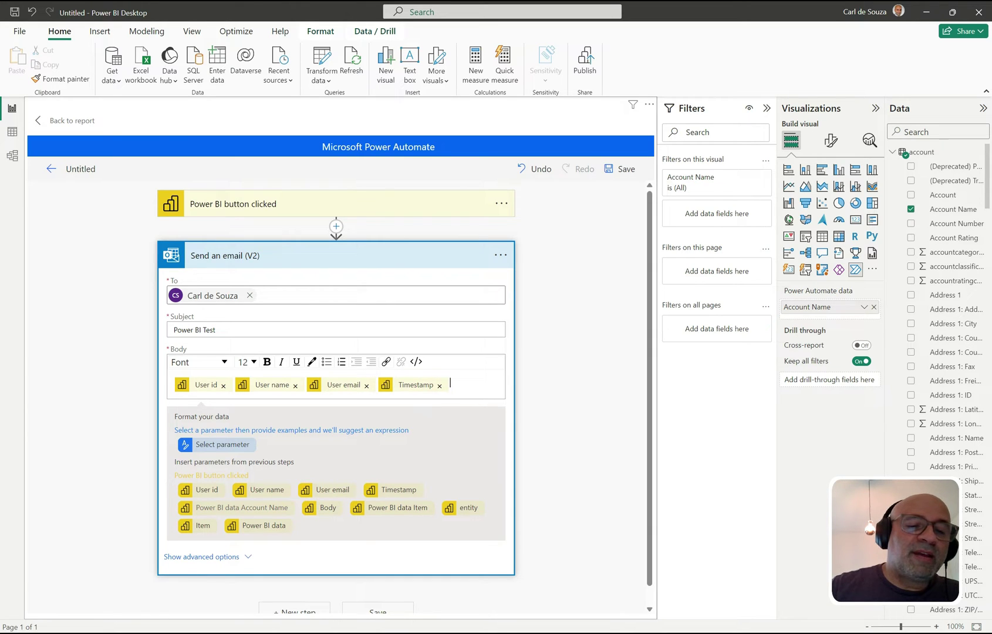
pyautogui.click(328, 507)
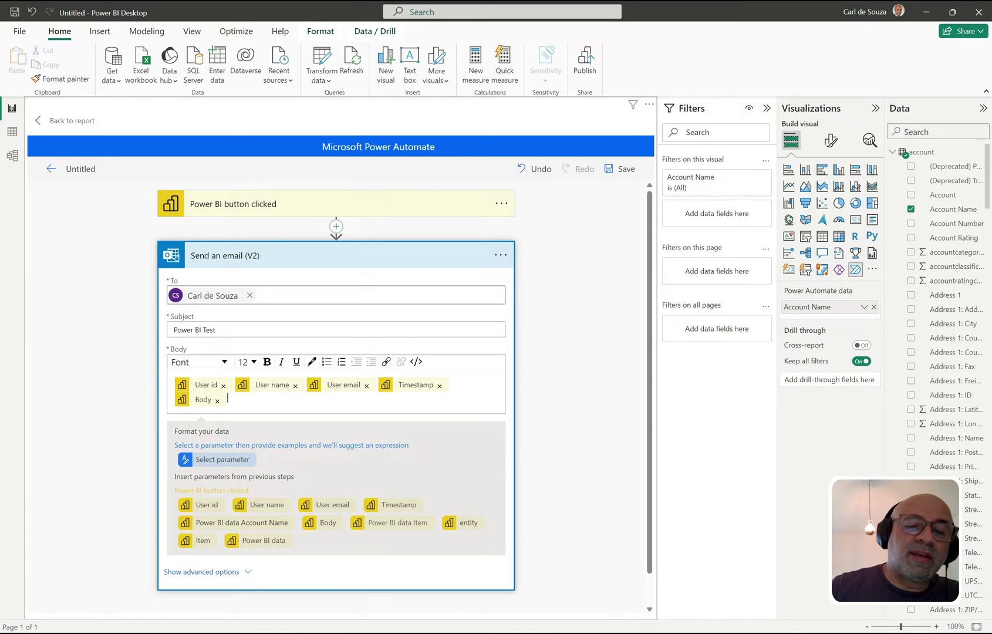
pyautogui.click(469, 523)
pyautogui.click(202, 540)
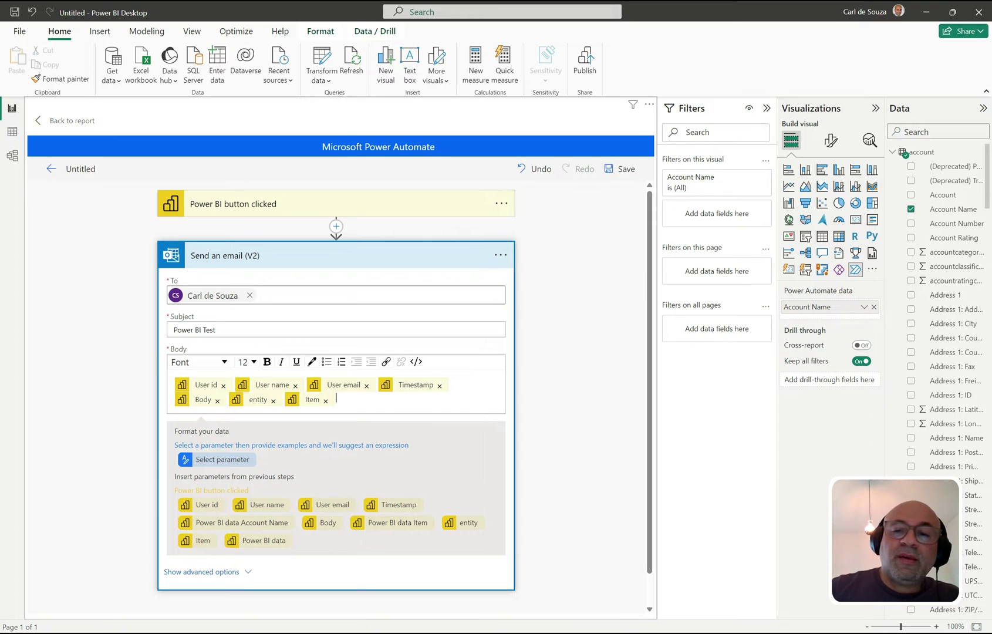
# - Save the flow, apply it to the Power BI button and return to the report
pyautogui.moveTo(649, 376); pyautogui.dragTo(649, 406)
pyautogui.click(626, 169)
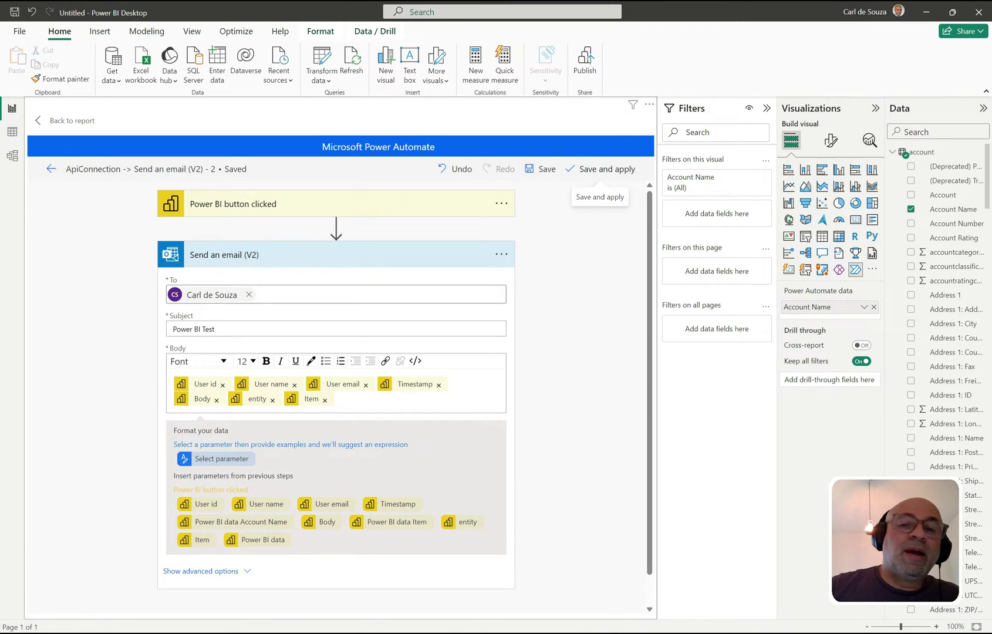
pyautogui.click(600, 170)
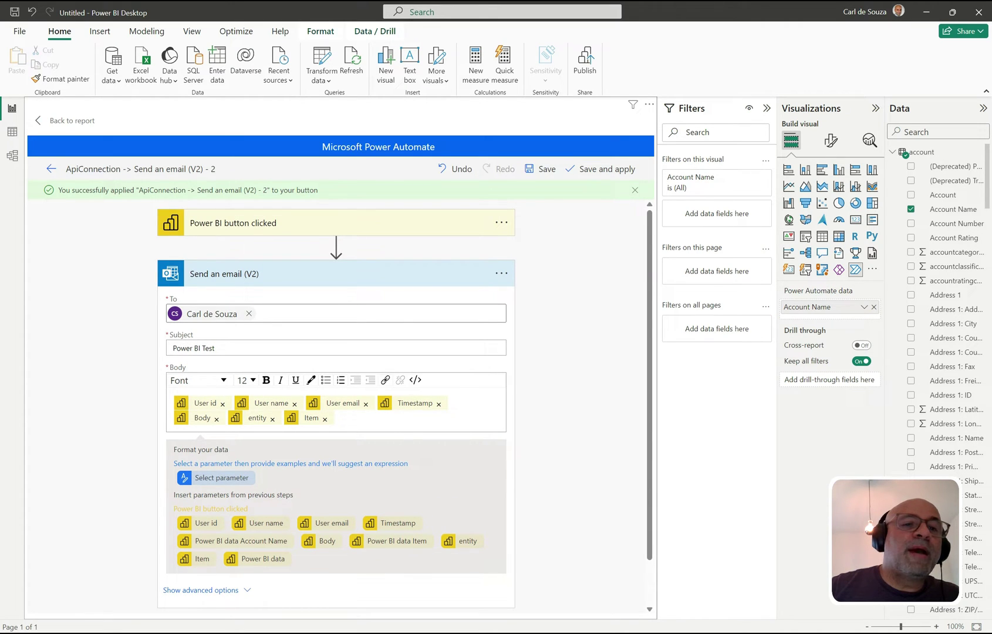
pyautogui.click(65, 120)
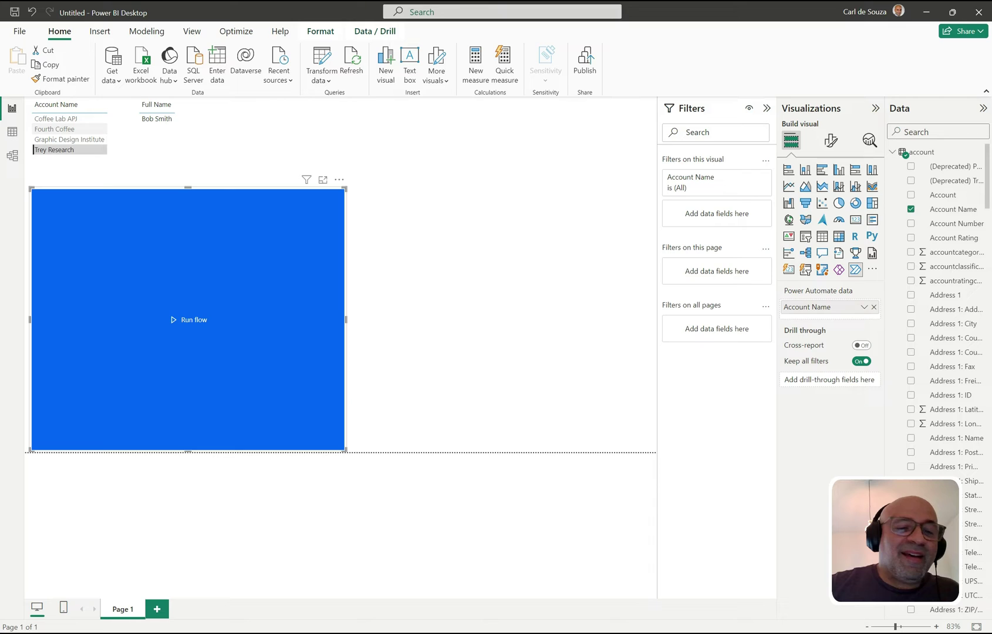
# - Shrink the Run flow button to a short, narrow bar beneath the two tables
pyautogui.moveTo(188, 451); pyautogui.dragTo(188, 220)
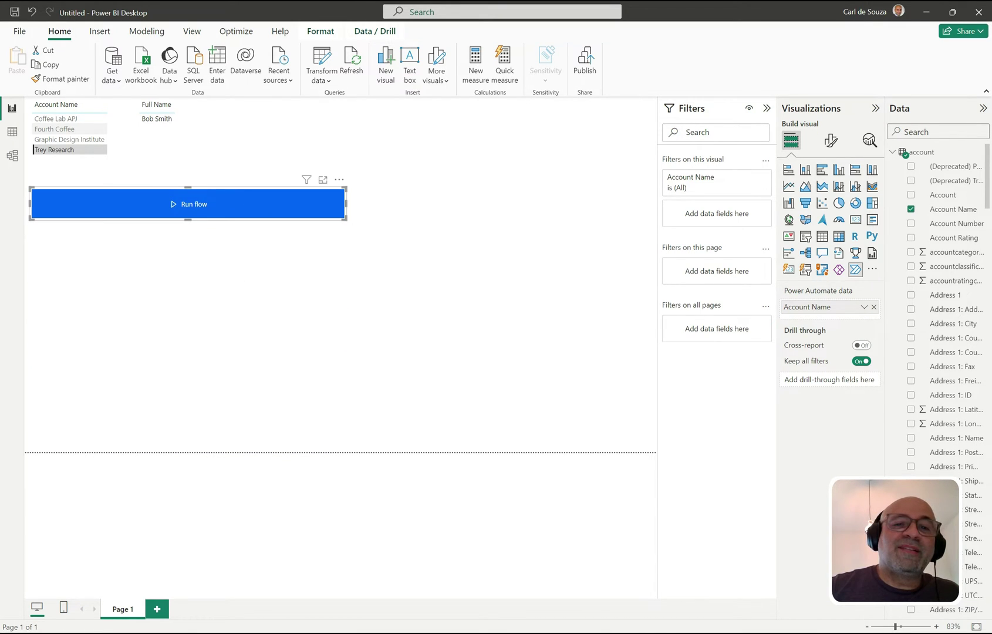
pyautogui.moveTo(346, 203); pyautogui.dragTo(177, 204)
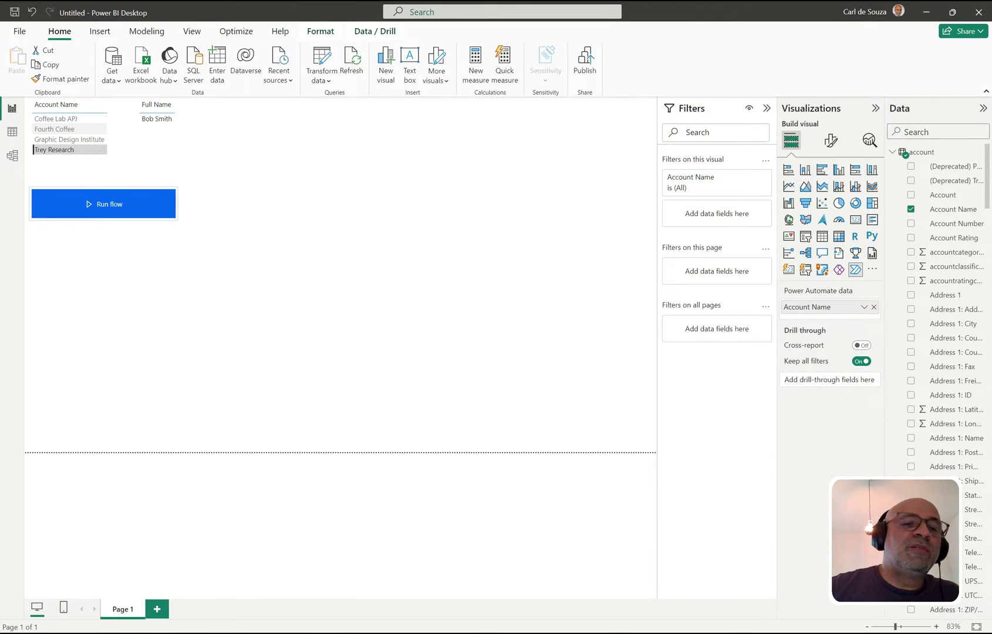
pyautogui.click(221, 254)
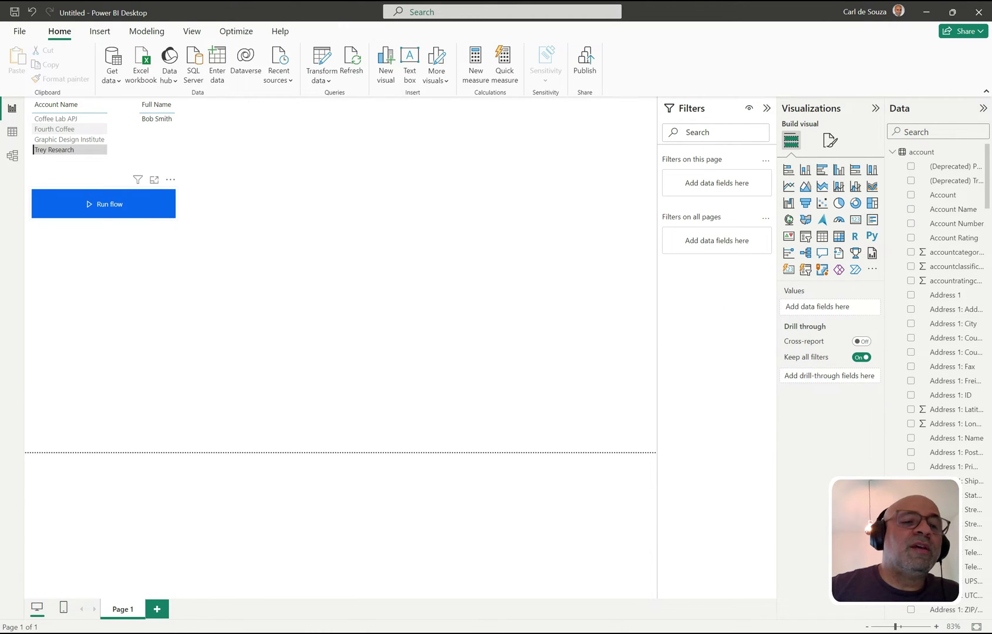
# - Change the flow button's text to "Send Email"
pyautogui.click(104, 203)
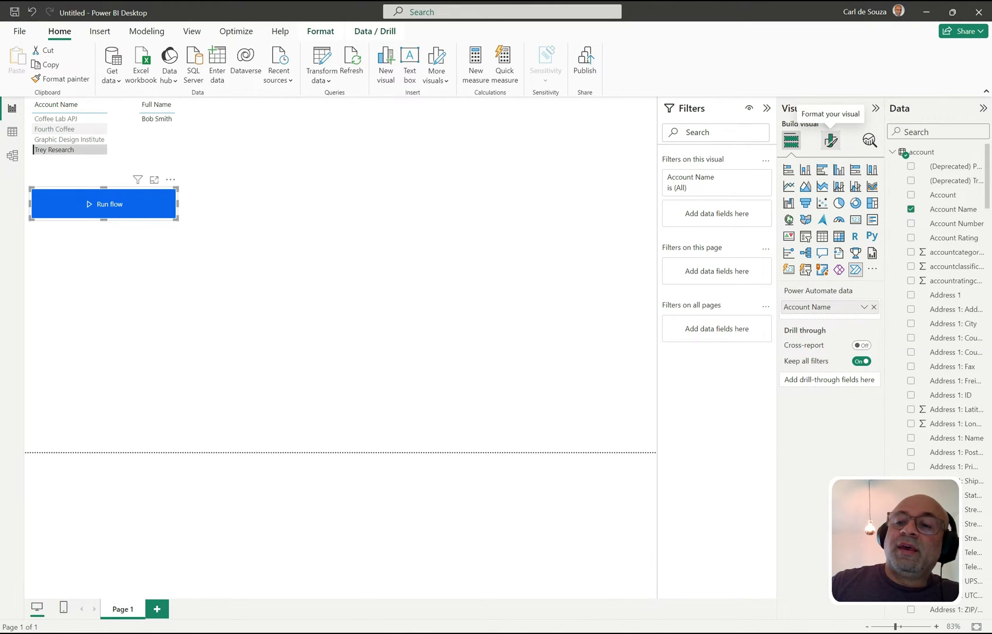
pyautogui.click(830, 140)
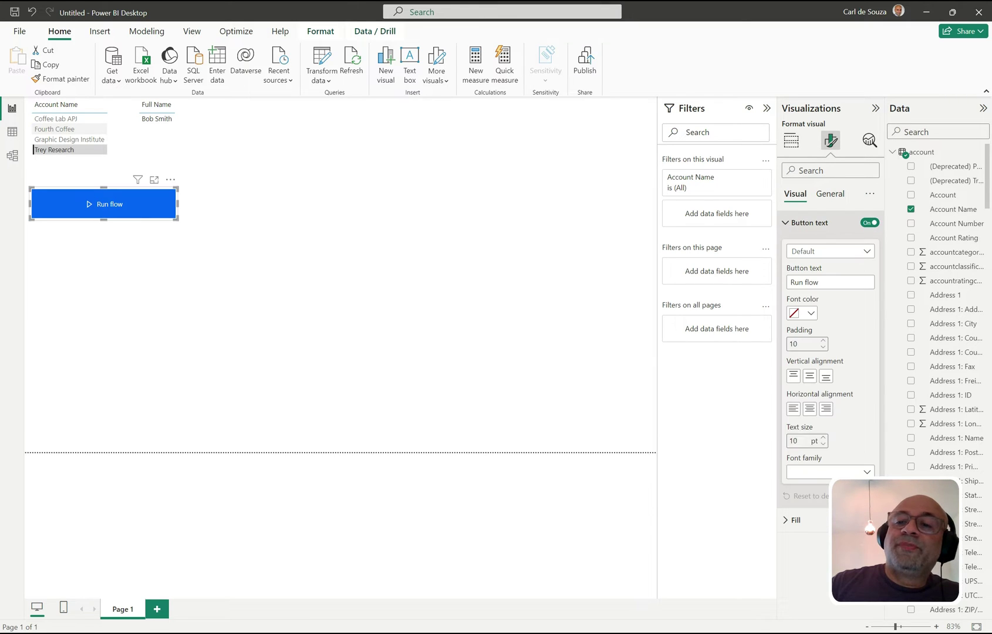
pyautogui.moveTo(821, 283); pyautogui.dragTo(789, 283)
pyautogui.write('Send Email')
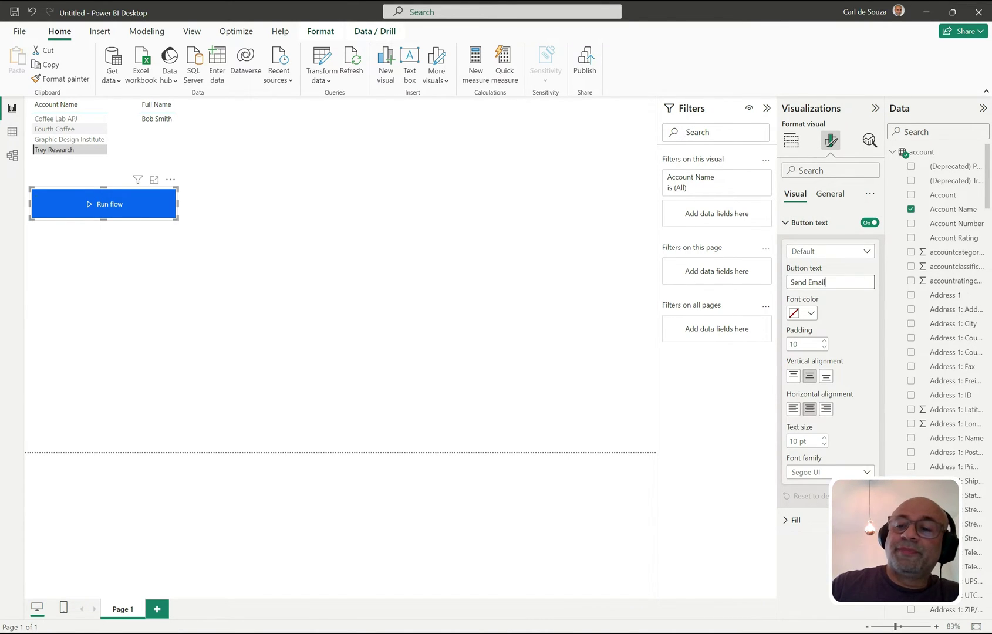
pyautogui.click(317, 276)
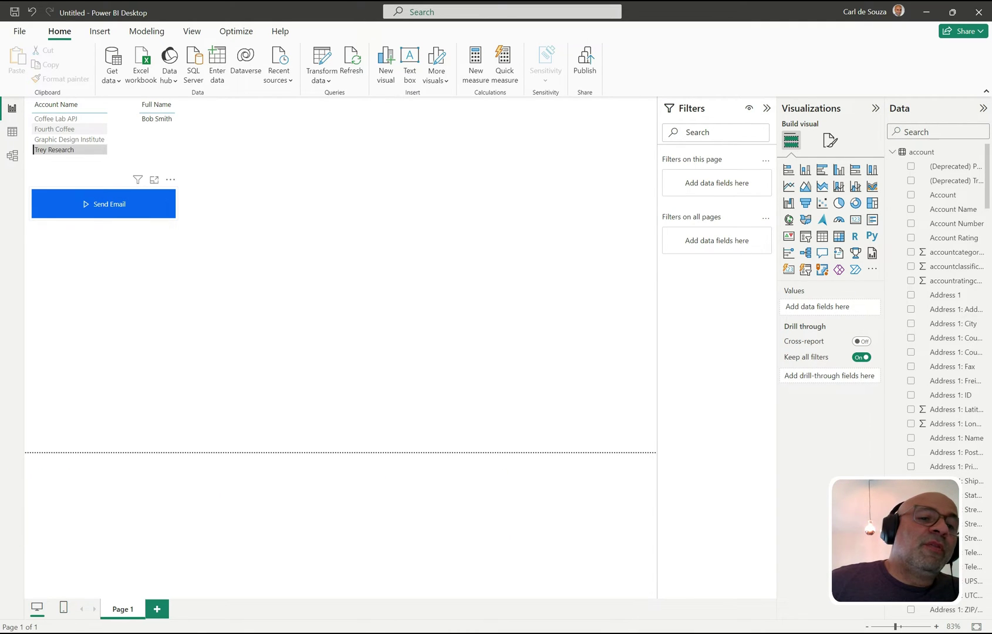
# - Run the flow from the Send Email button for Trey Research and read the "Power BI Test" message in the Outlook inbox
pyautogui.keyDown('ctrl'); pyautogui.click(103, 204); pyautogui.keyUp('ctrl')
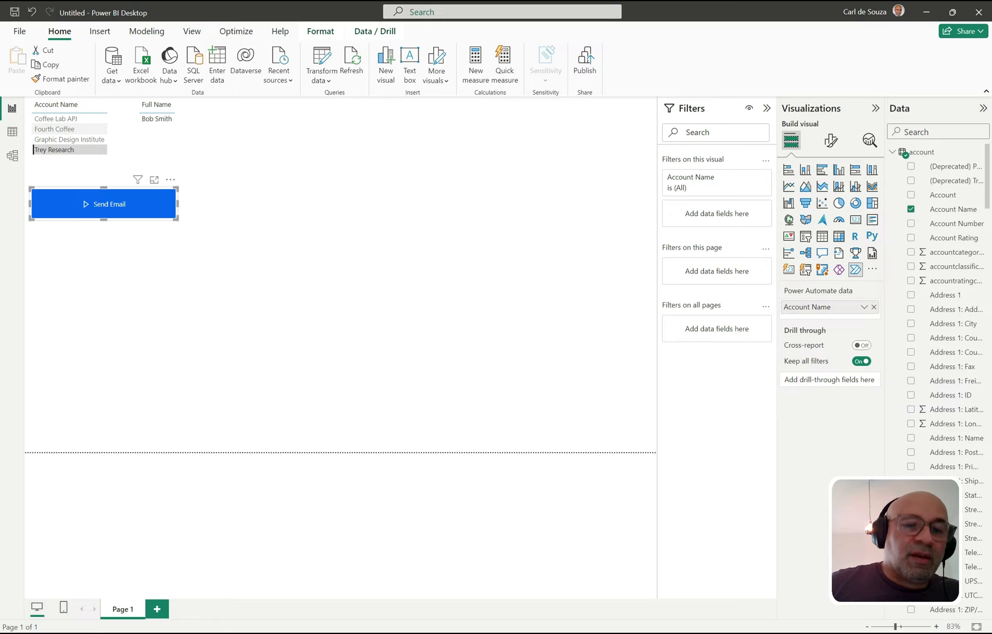
pyautogui.hotkey('alt', 'Tab')
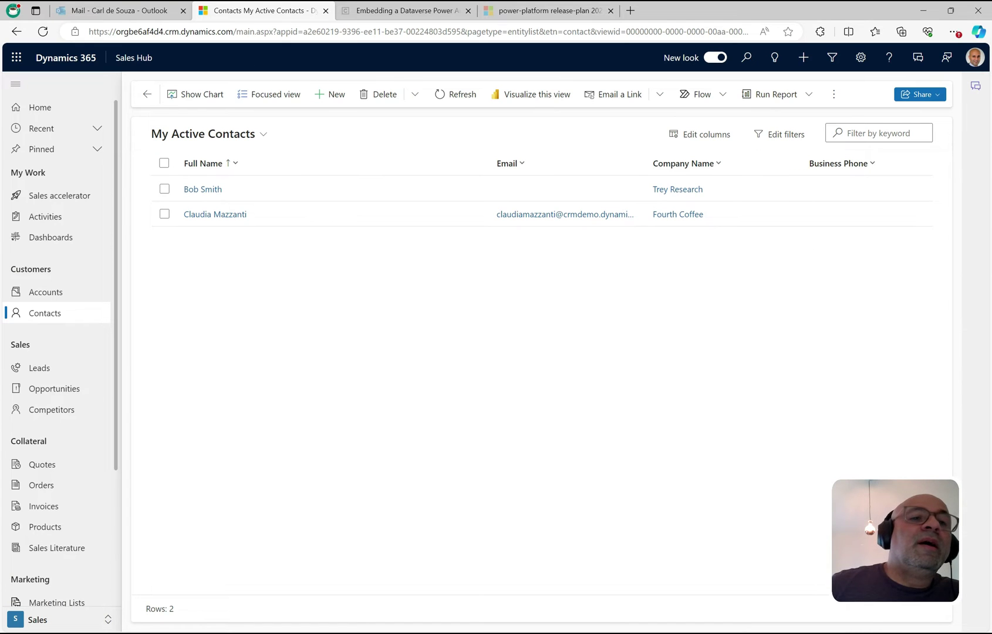
pyautogui.click(119, 11)
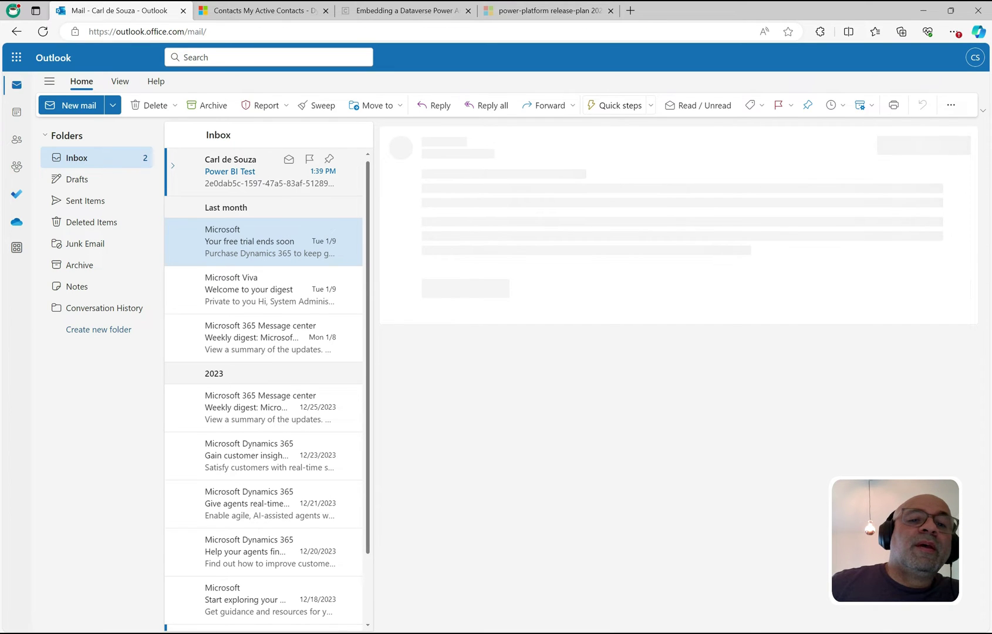
pyautogui.click(263, 172)
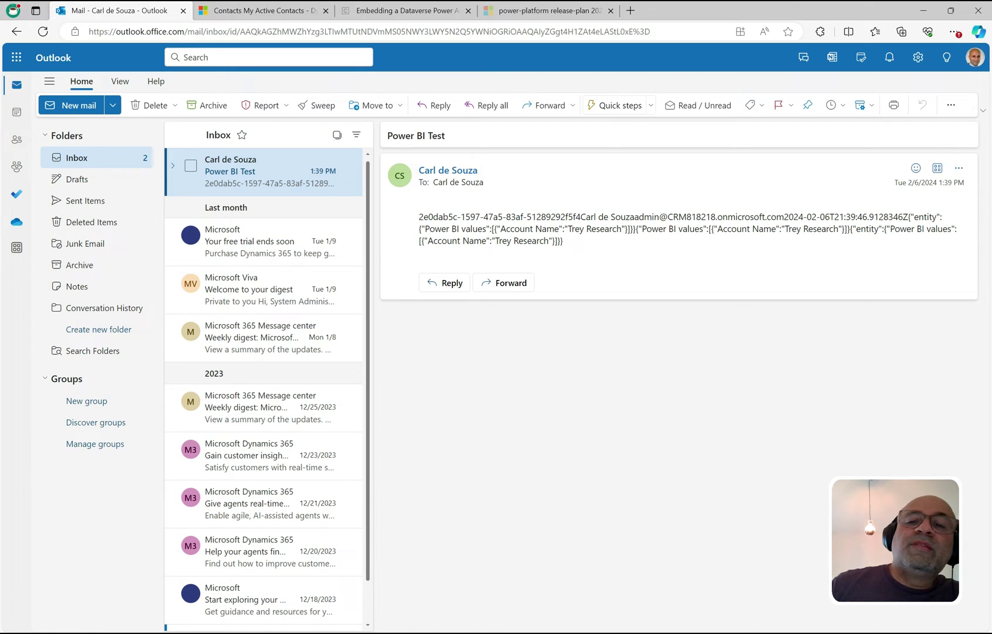
pyautogui.moveTo(420, 217); pyautogui.dragTo(580, 217)
pyautogui.click(582, 218)
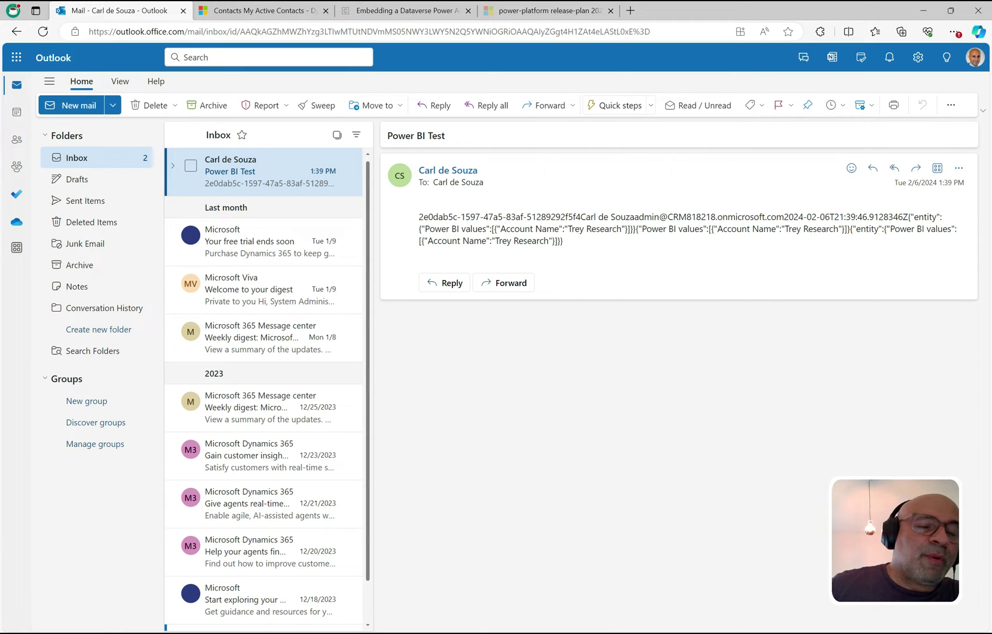
# - Examine the timestamp and the account name values in the body of the "Power BI Test" email
pyautogui.moveTo(581, 217); pyautogui.dragTo(784, 217)
pyautogui.click(635, 217)
pyautogui.click(785, 217)
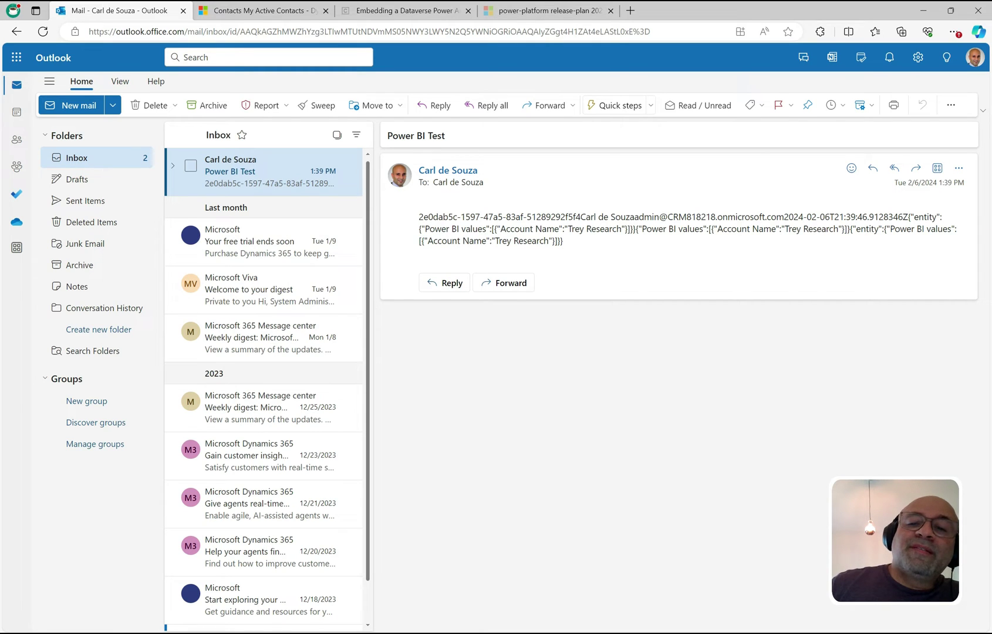
pyautogui.moveTo(568, 229); pyautogui.dragTo(616, 229)
pyautogui.click(620, 230)
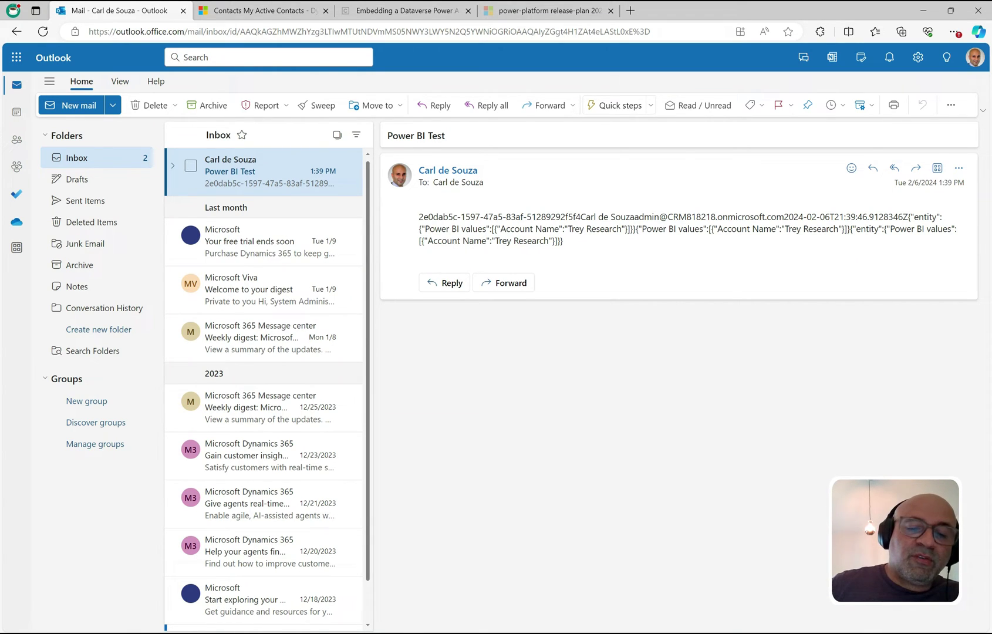
# - Switch to Power BI Desktop, clear the Trey Research selection in the account table and run the flow from the Send Email button
pyautogui.click(465, 633)
pyautogui.click(529, 581)
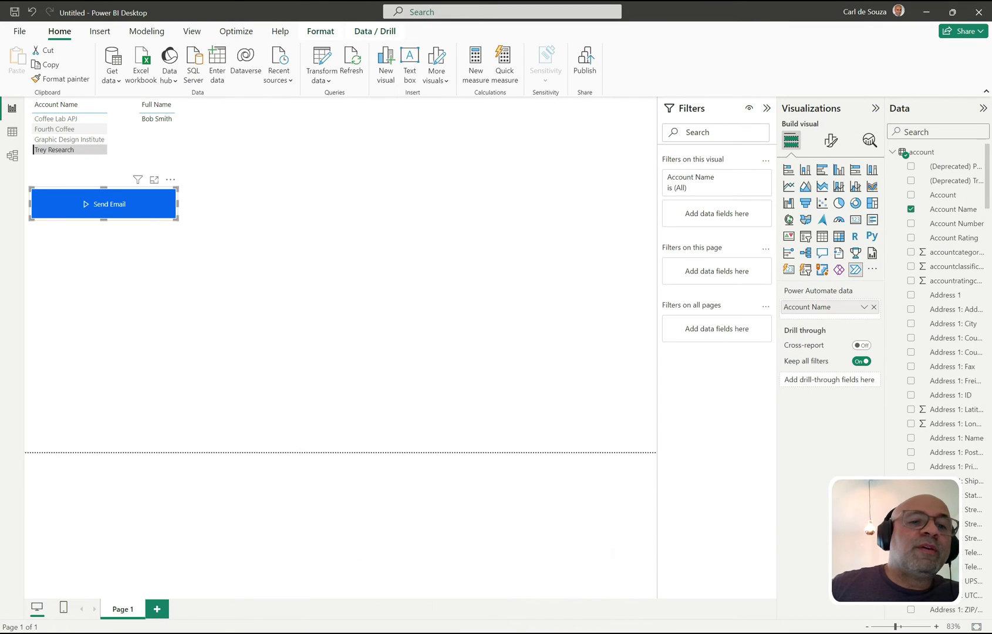
pyautogui.click(247, 281)
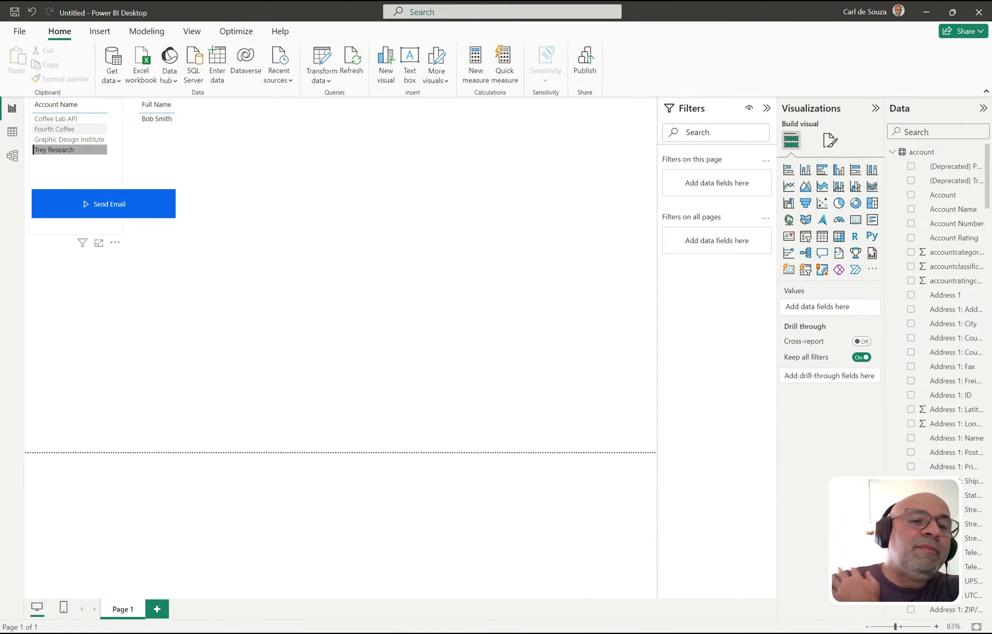
pyautogui.click(54, 150)
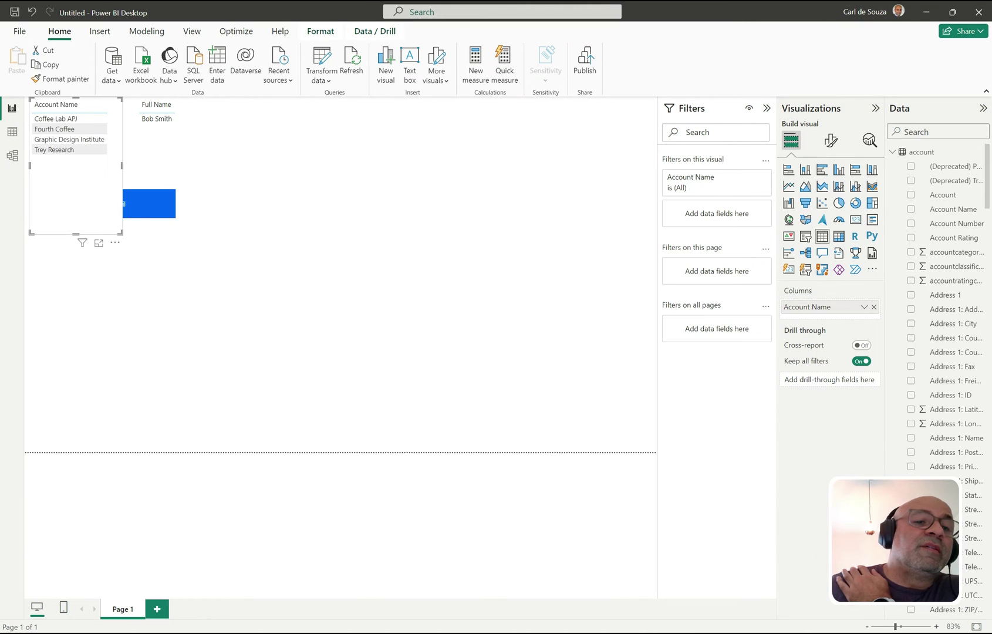
pyautogui.press('Escape')
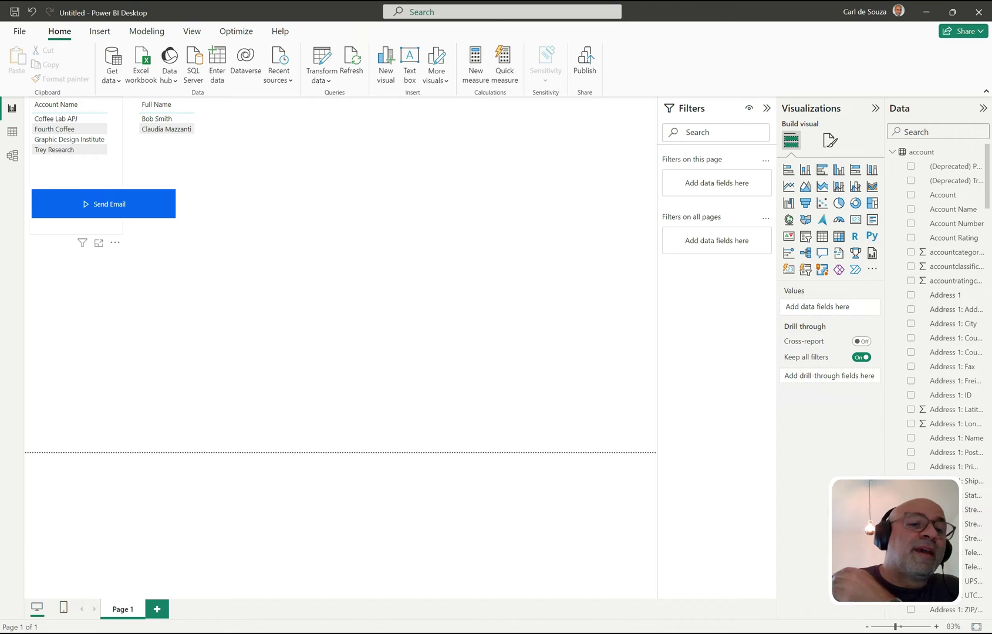
pyautogui.keyDown('ctrl'); pyautogui.click(104, 204); pyautogui.keyUp('ctrl')
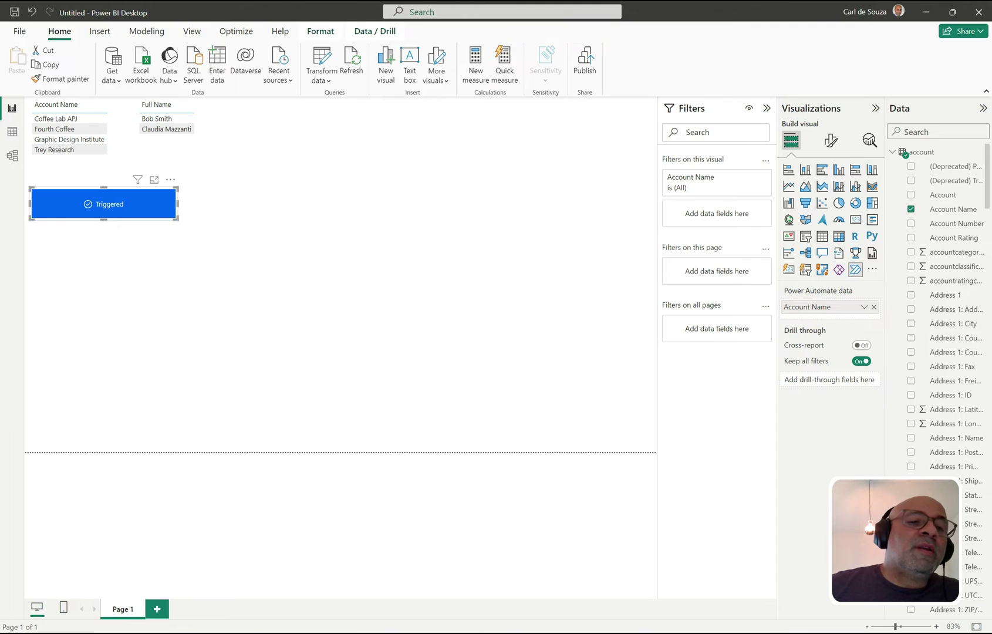
# - Open the newest "Power BI Test" message in the Outlook inbox and examine the account names in its body
pyautogui.click(281, 205)
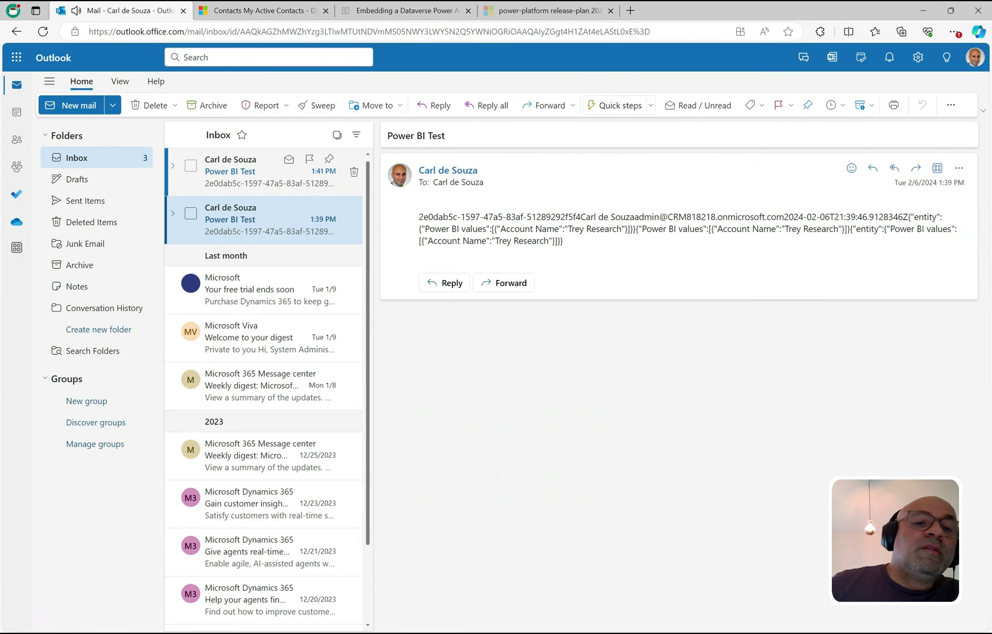
pyautogui.click(264, 171)
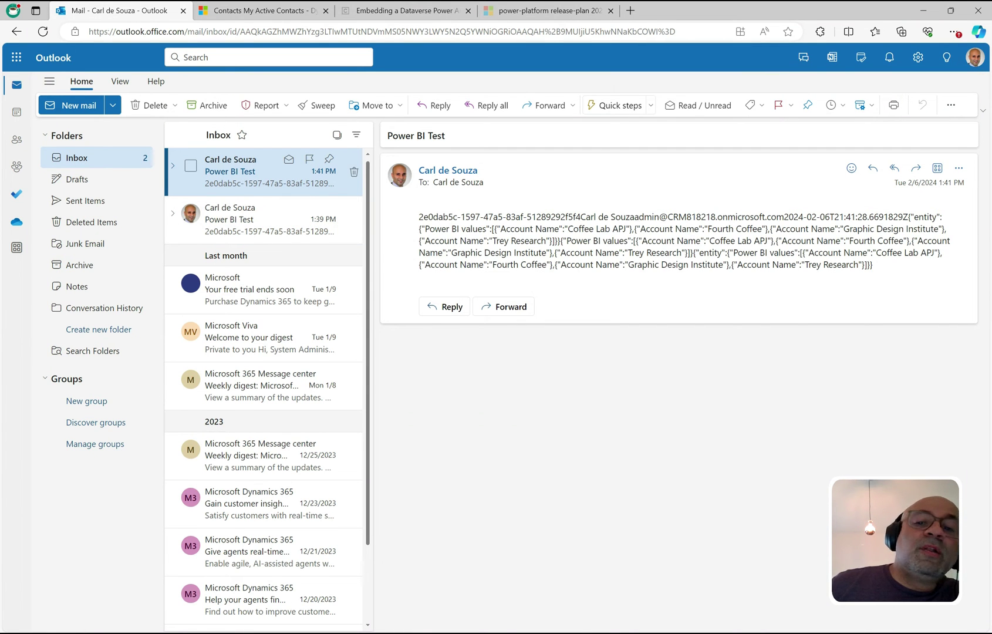
pyautogui.moveTo(567, 228)
pyautogui.mouseDown()
pyautogui.moveTo(747, 240)
pyautogui.moveTo(769, 229)
pyautogui.moveTo(844, 241)
pyautogui.moveTo(753, 216)
pyautogui.moveTo(552, 240)
pyautogui.mouseUp()
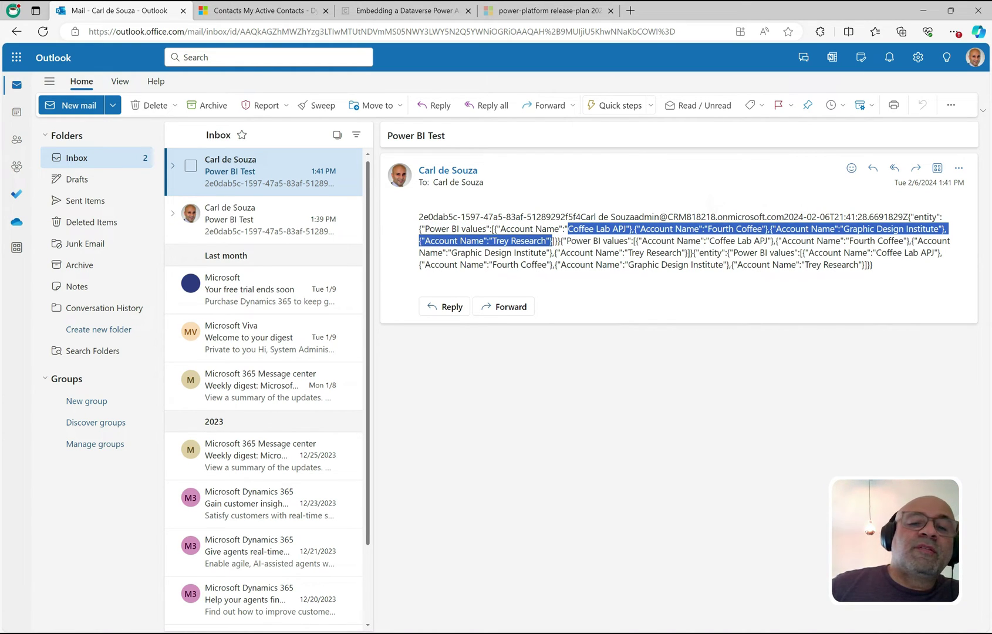
# - Back in Power BI Desktop, add the contact table's Full Name field to the Send Email button's Power Automate data
pyautogui.hotkey('alt', 'Tab')
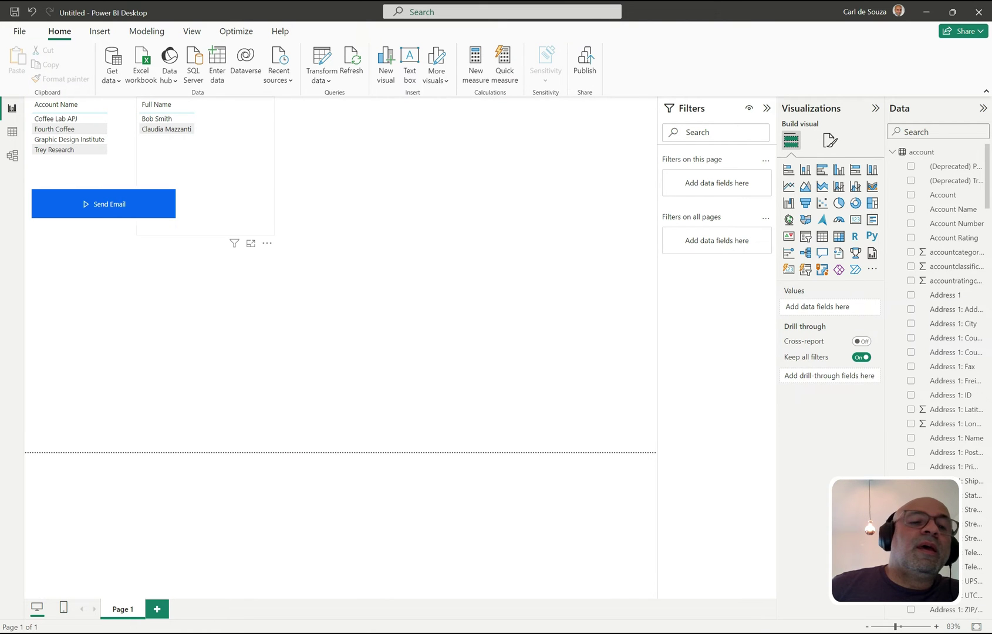
pyautogui.click(123, 204)
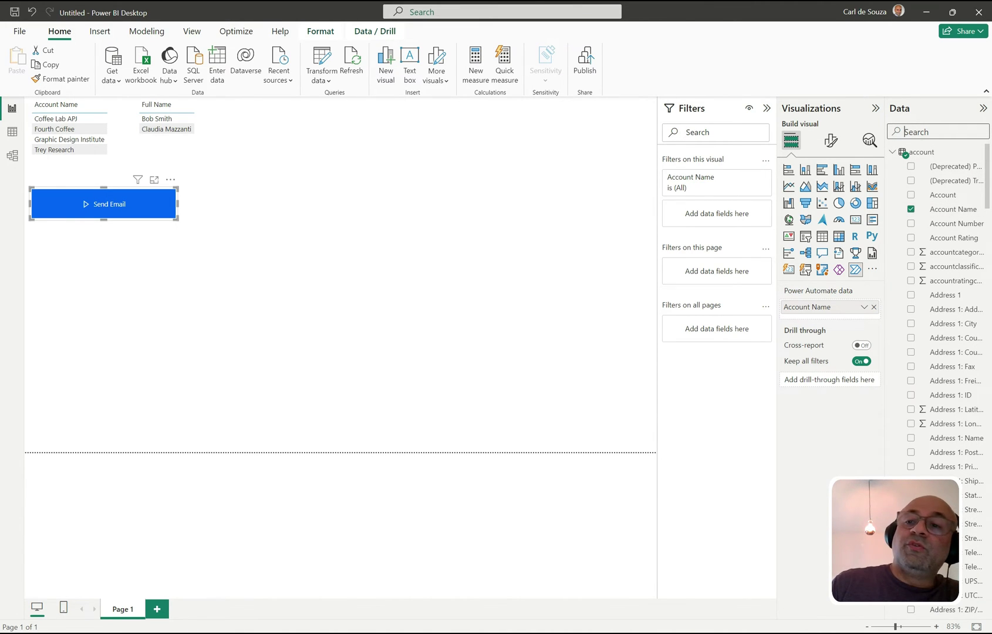
pyautogui.write('full name')
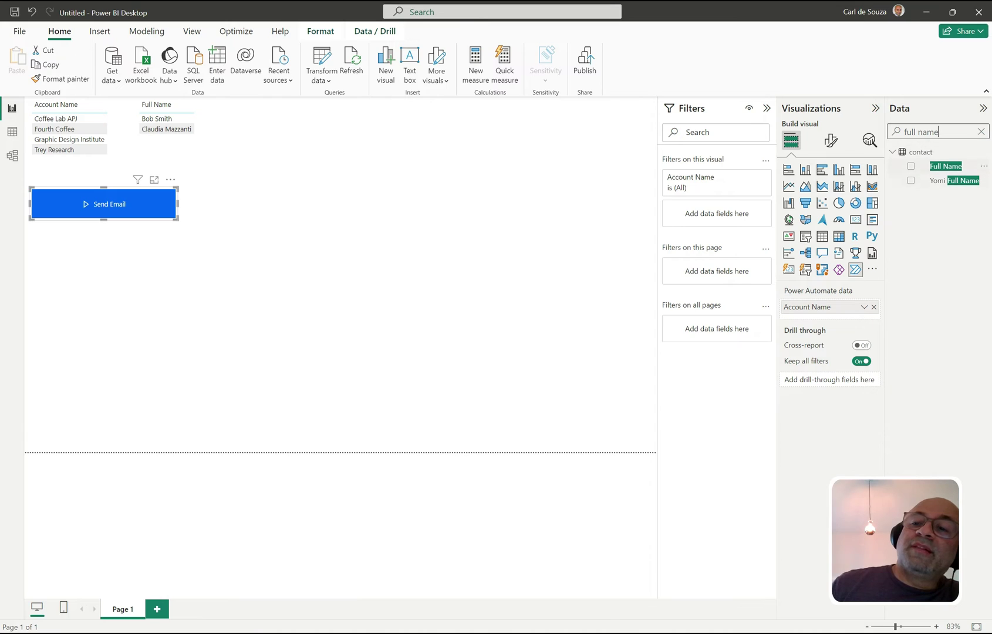
pyautogui.click(911, 166)
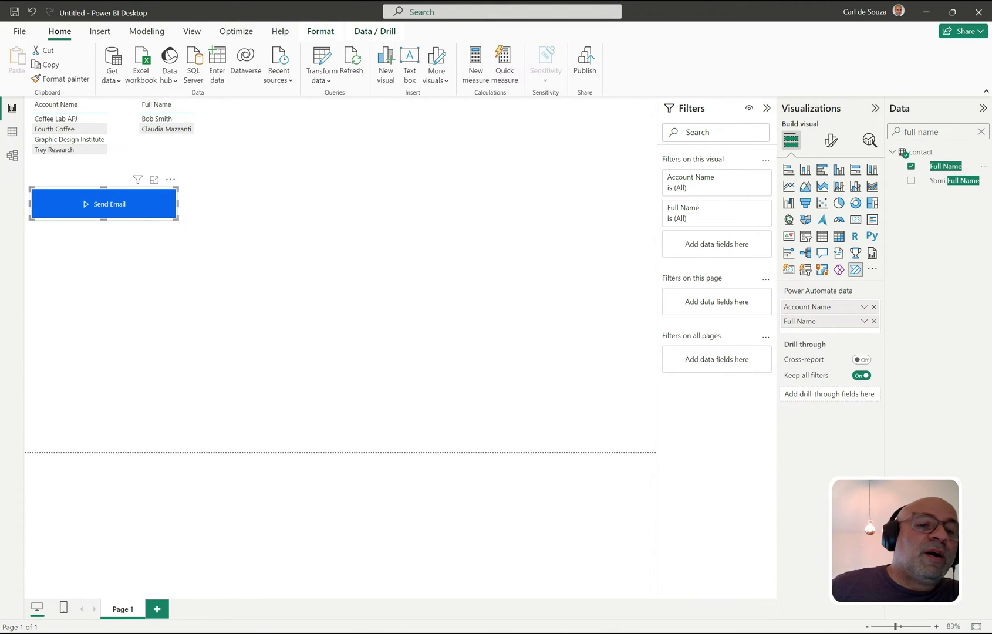
# - Run the flow from the Send Email button without an account selection and read the newest "Power BI Test" message in Outlook
pyautogui.keyDown('ctrl'); pyautogui.click(104, 204); pyautogui.keyUp('ctrl')
pyautogui.keyDown('ctrl'); pyautogui.click(103, 204); pyautogui.keyUp('ctrl')
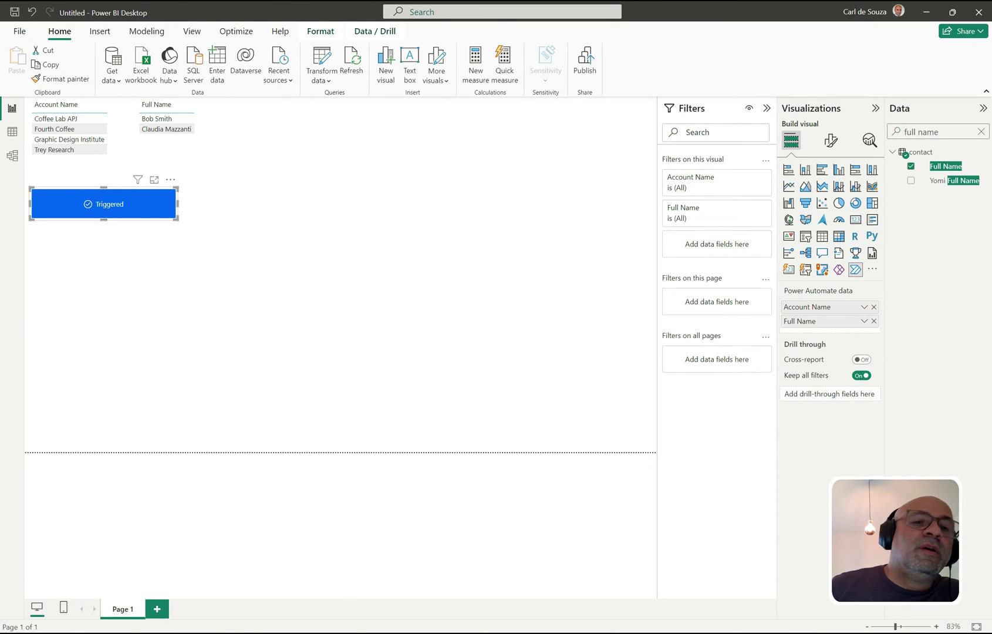
pyautogui.hotkey('alt', 'Tab')
pyautogui.click(264, 172)
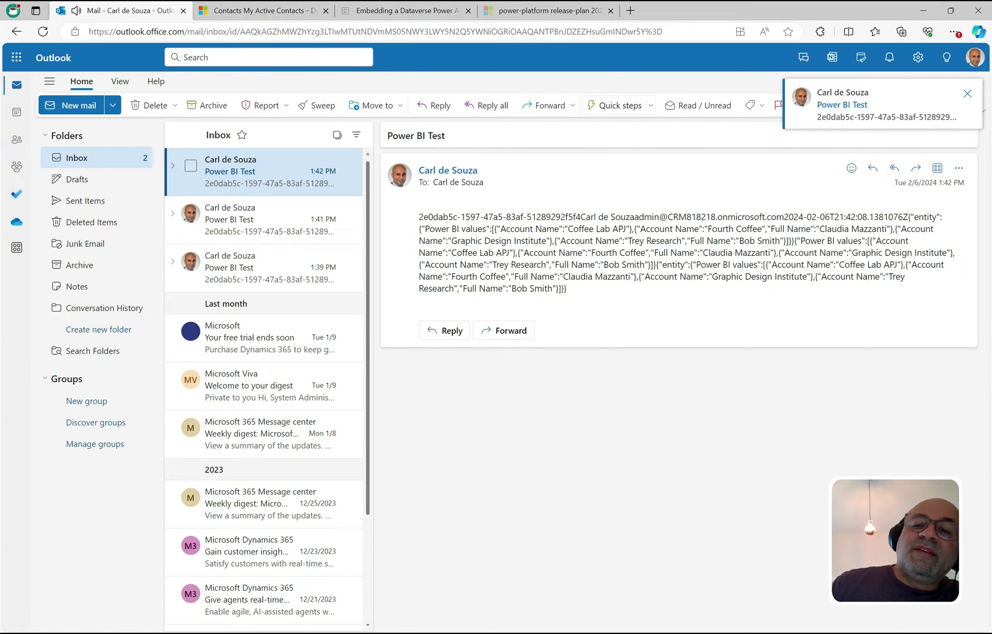
pyautogui.moveTo(523, 276); pyautogui.dragTo(567, 288)
pyautogui.click(627, 292)
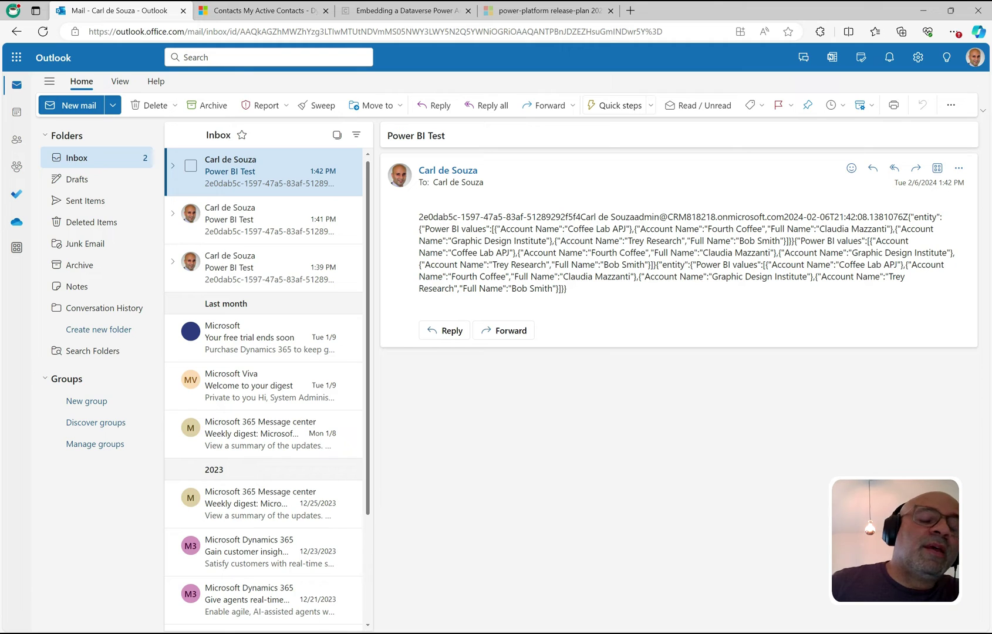
# - In Power BI Desktop, edit the button's "Send an email (V2) - 2" flow and append Power BI data Account Name to the email body
pyautogui.hotkey('alt', 'Tab')
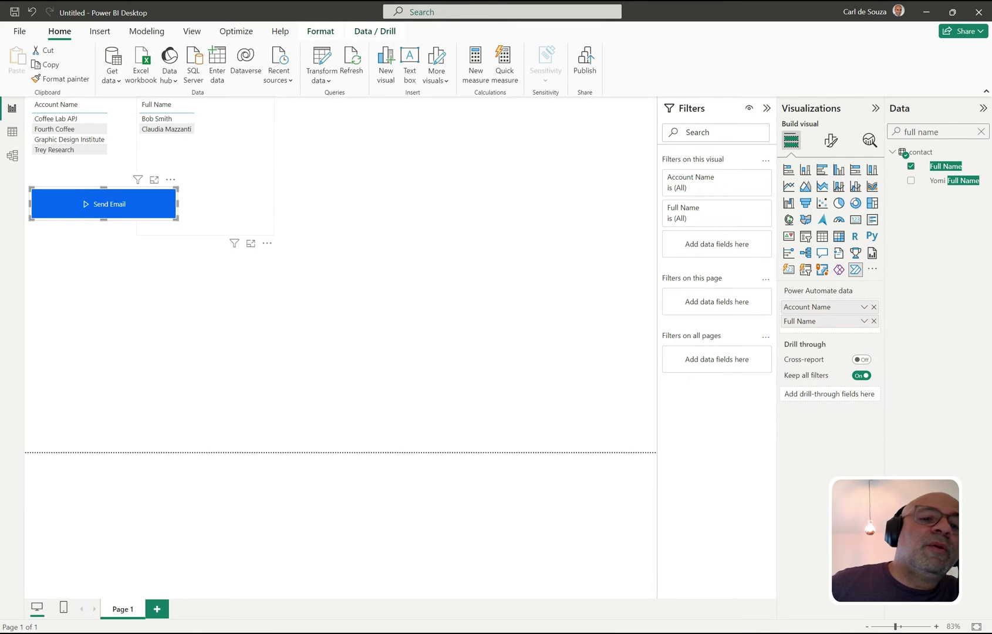
pyautogui.click(170, 180)
pyautogui.click(198, 192)
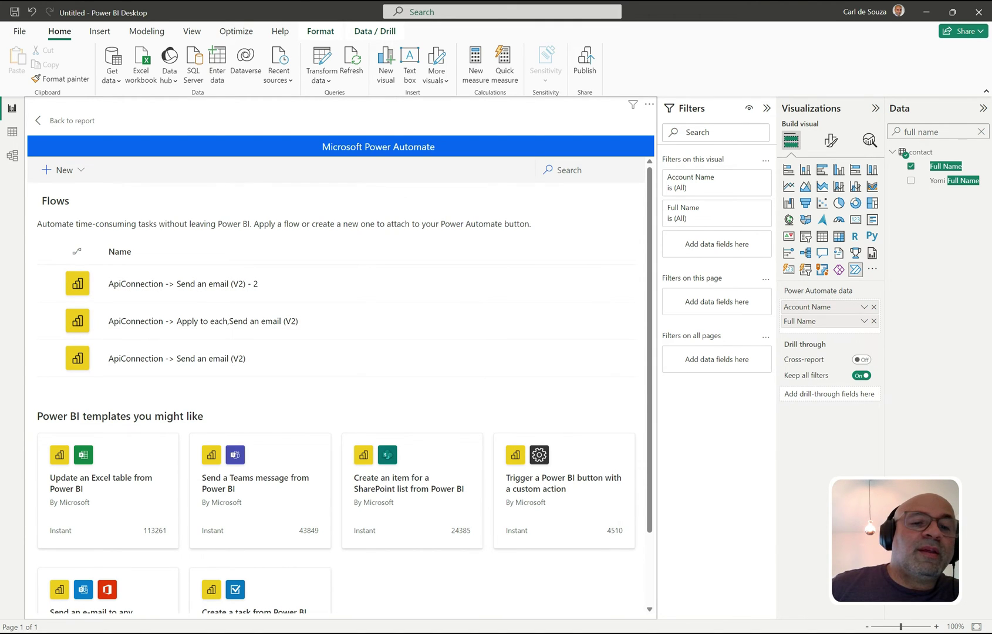
pyautogui.click(551, 283)
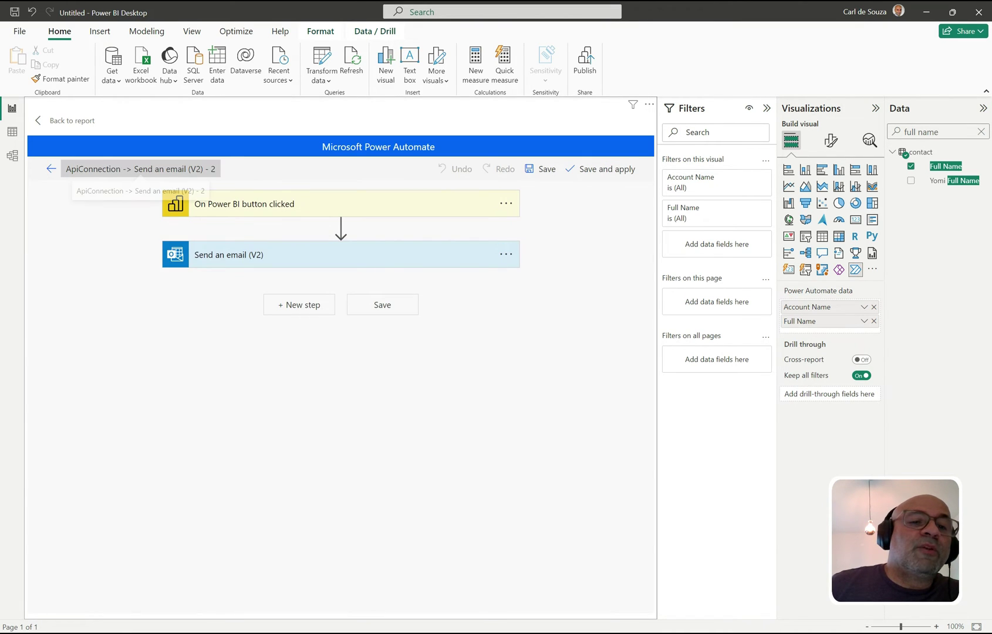
pyautogui.click(340, 255)
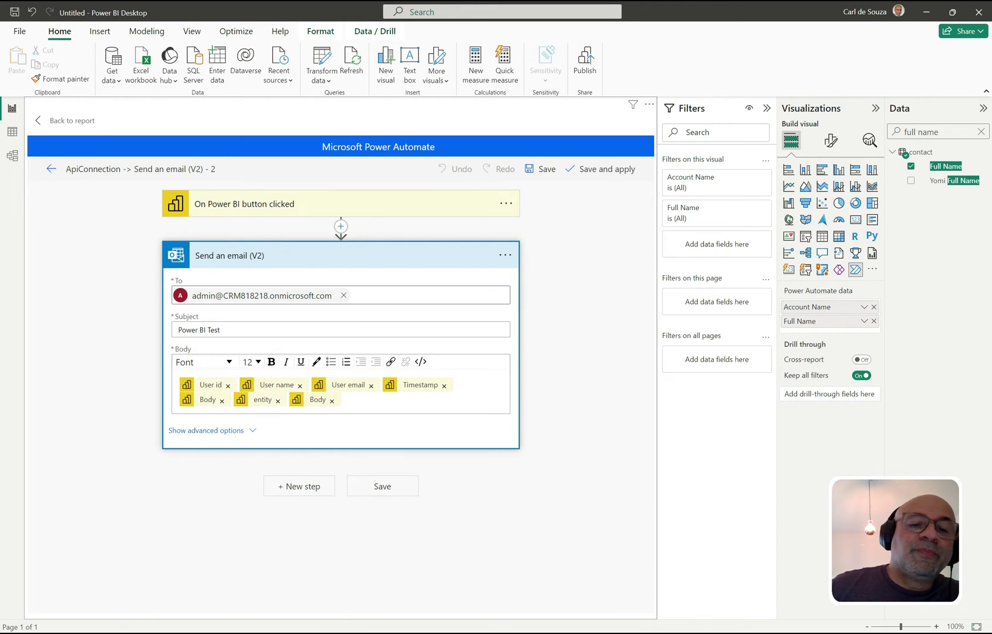
pyautogui.click(344, 399)
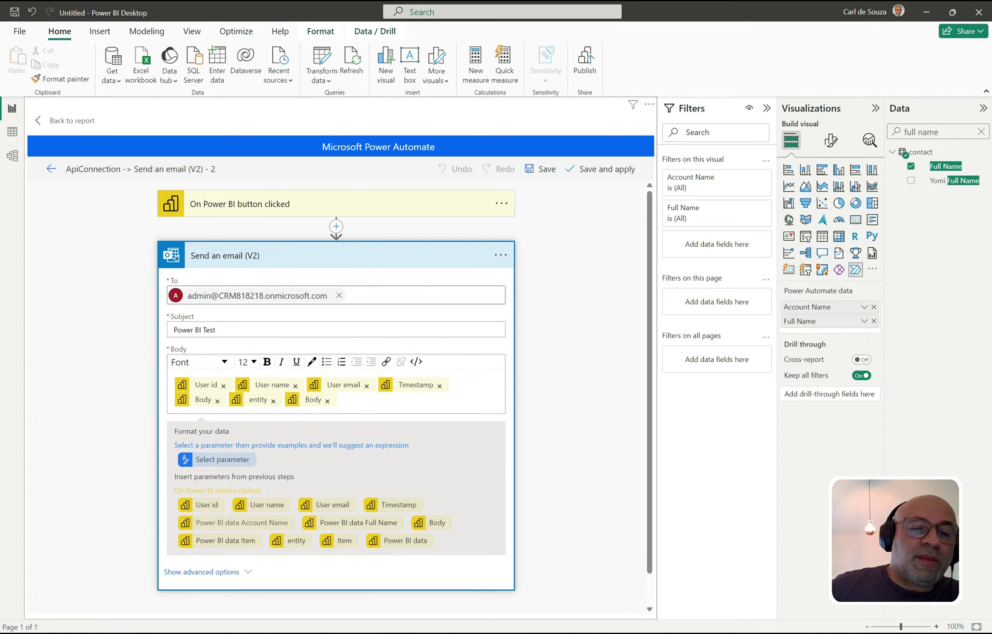
pyautogui.click(250, 523)
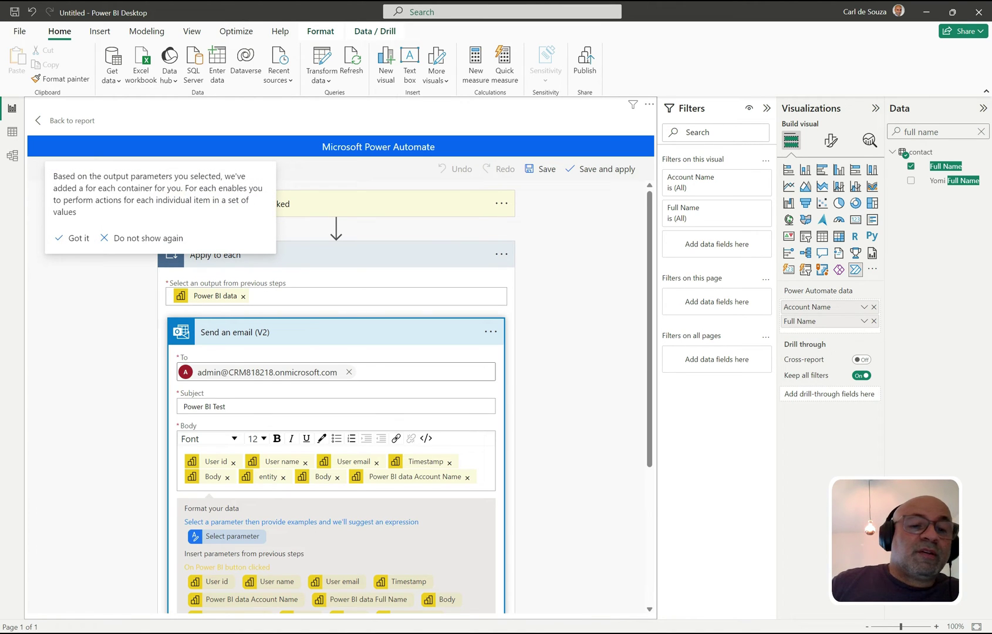
# - Append " - " and Power BI data Full Name to the email subject, and save and apply the flow before returning to the report
pyautogui.click(226, 407)
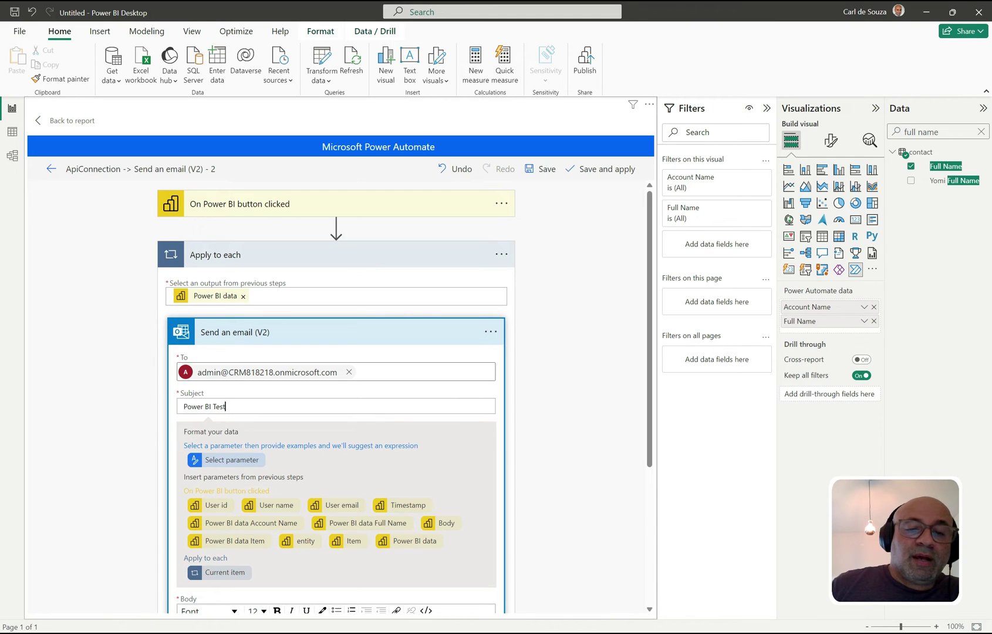
pyautogui.write('-')
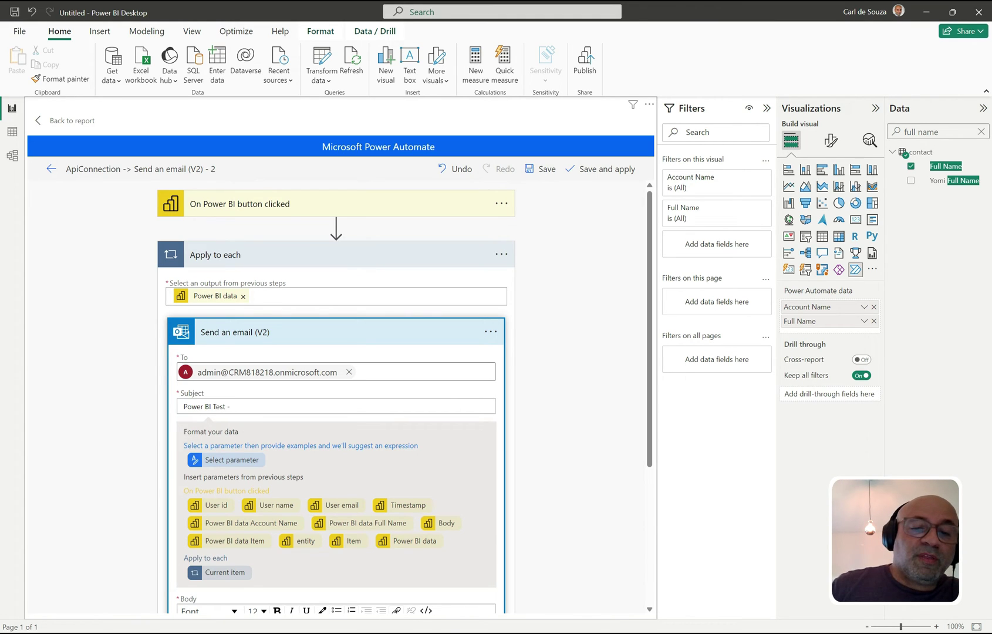
pyautogui.click(367, 523)
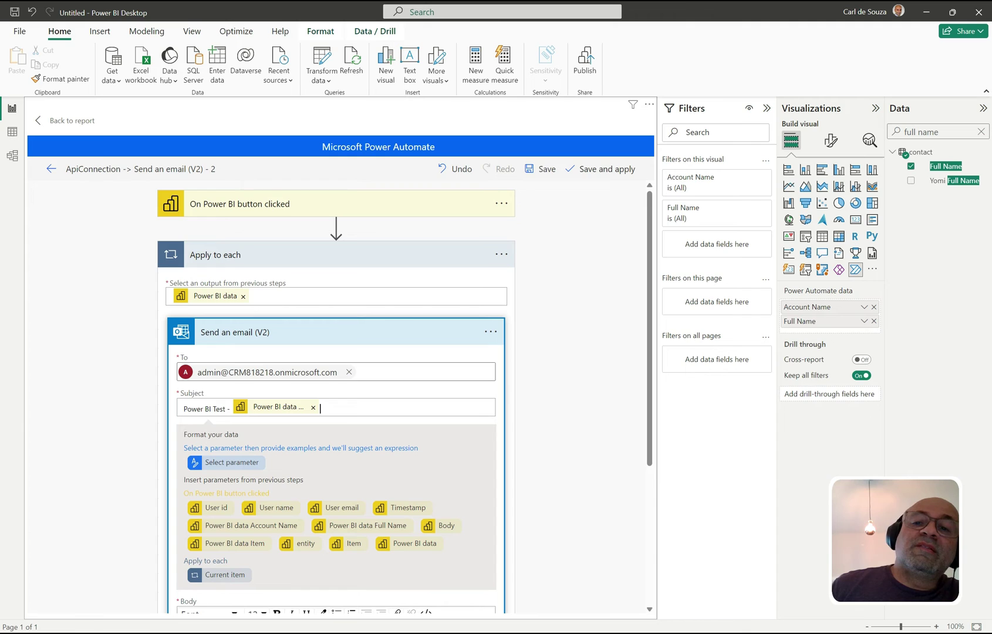
pyautogui.click(605, 169)
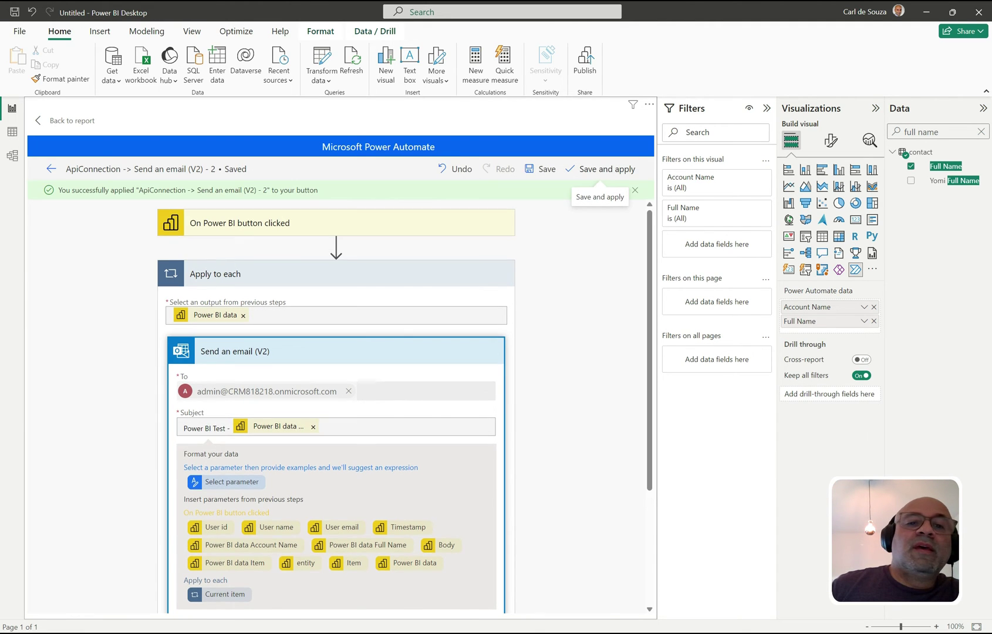
pyautogui.click(65, 120)
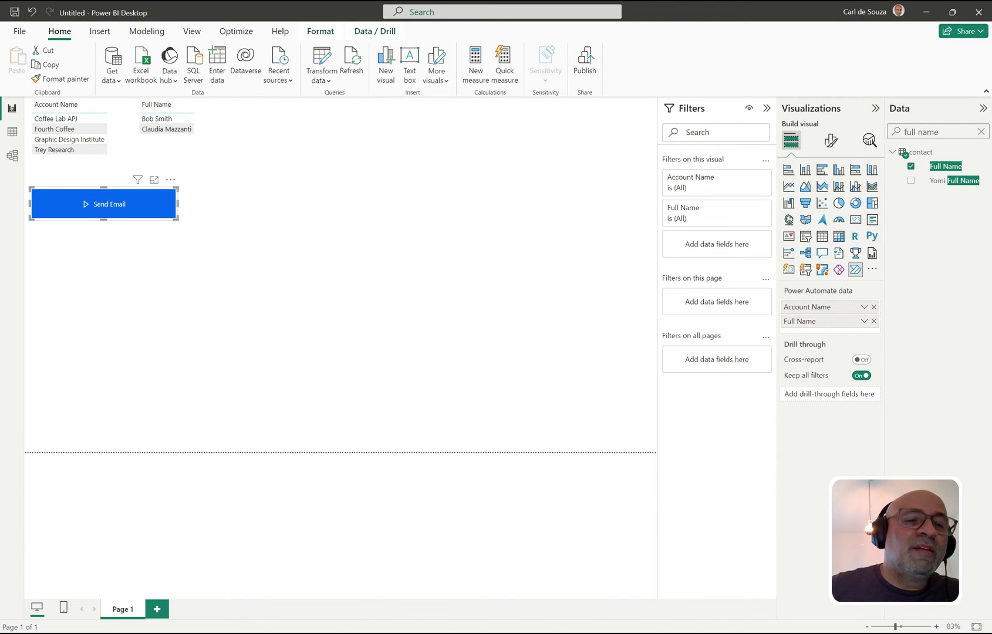
# - Select Trey Research in the account table and run the flow from the Send Email button
pyautogui.click(188, 299)
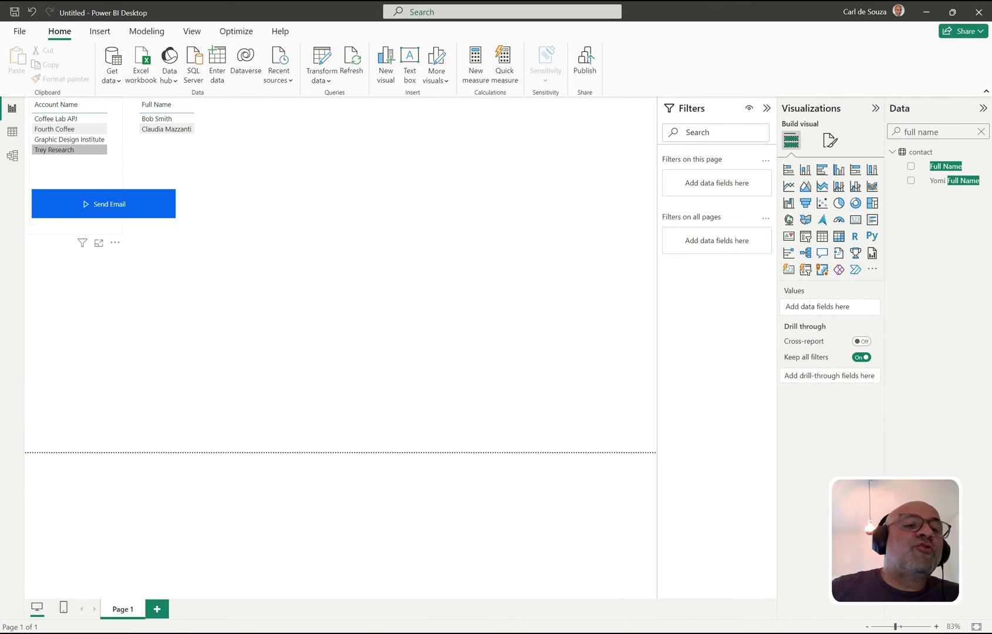
pyautogui.click(58, 149)
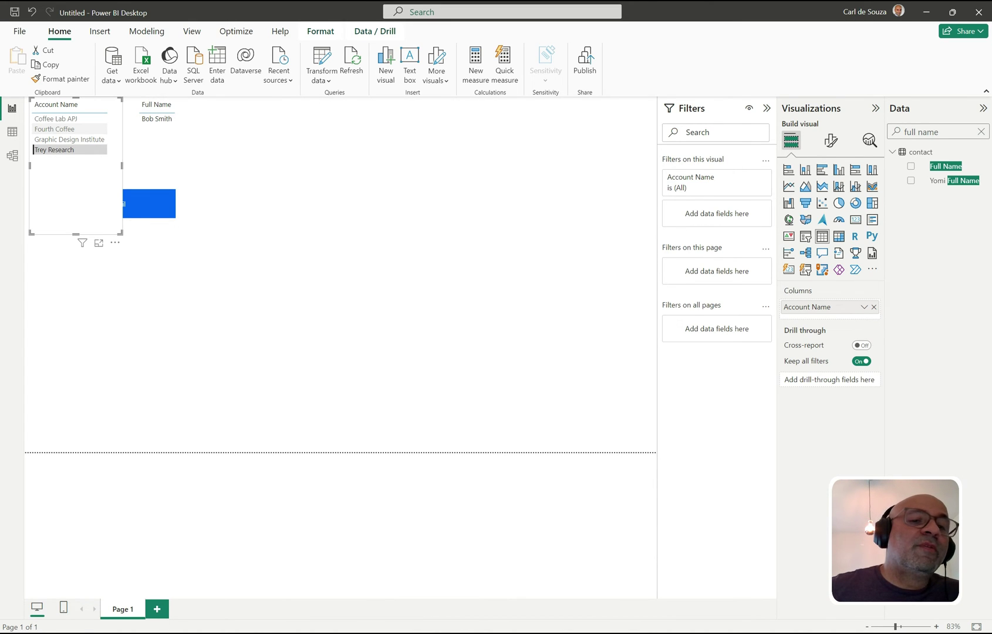
pyautogui.click(270, 206)
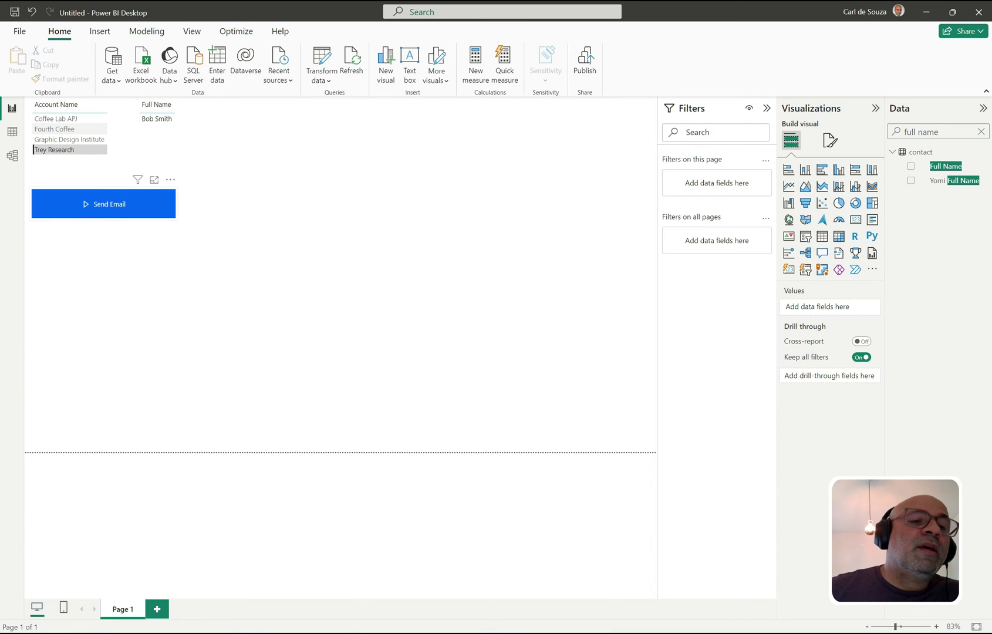
pyautogui.keyDown('ctrl'); pyautogui.click(104, 204); pyautogui.keyUp('ctrl')
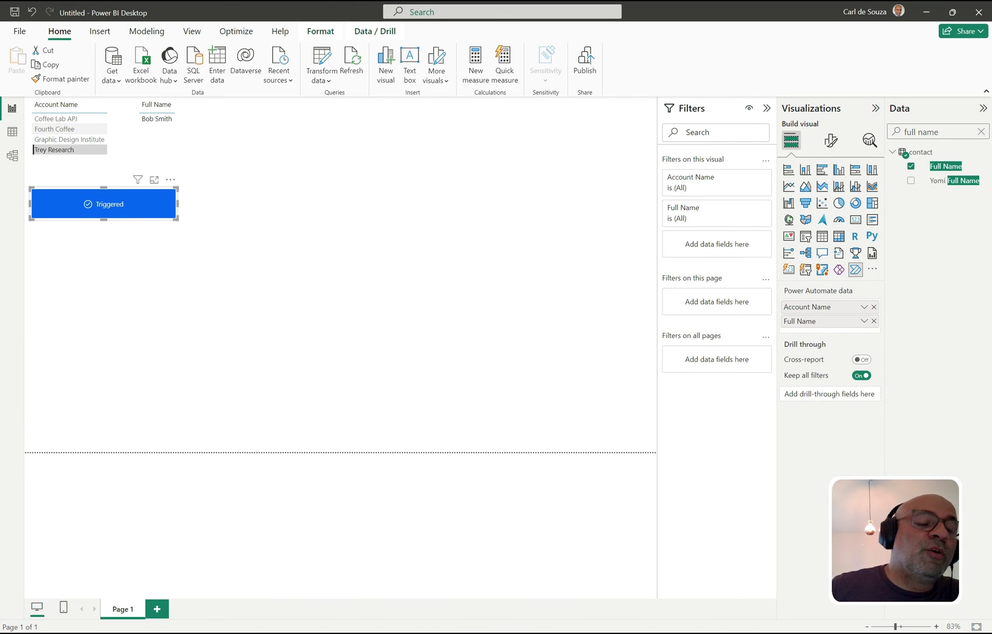
# - Switch to Outlook and open the newest "Power BI Test" message to check its subject and body
pyautogui.hotkey('alt', 'Tab')
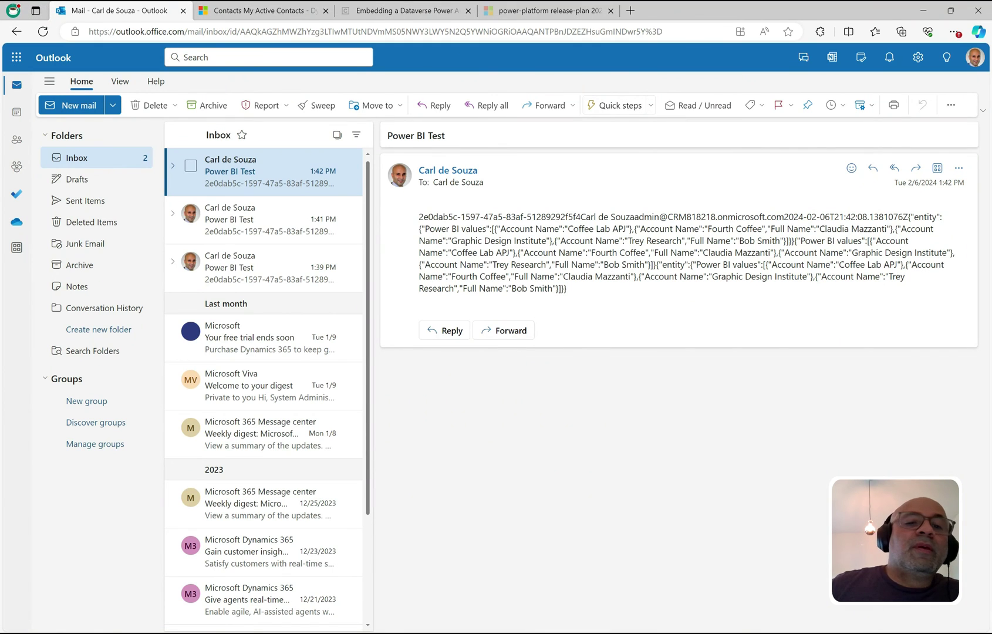
pyautogui.click(258, 220)
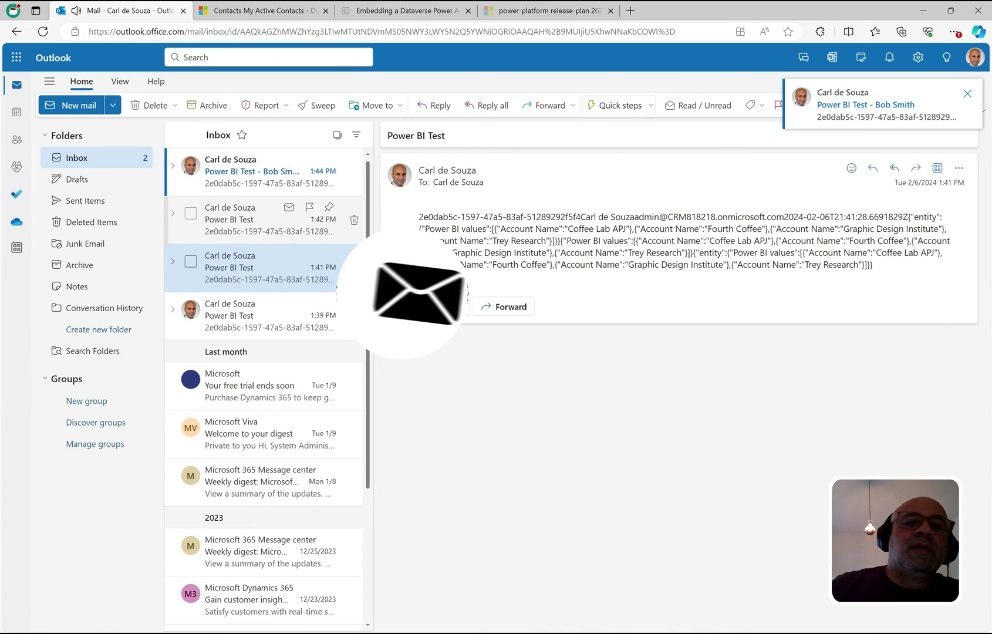
pyautogui.click(259, 171)
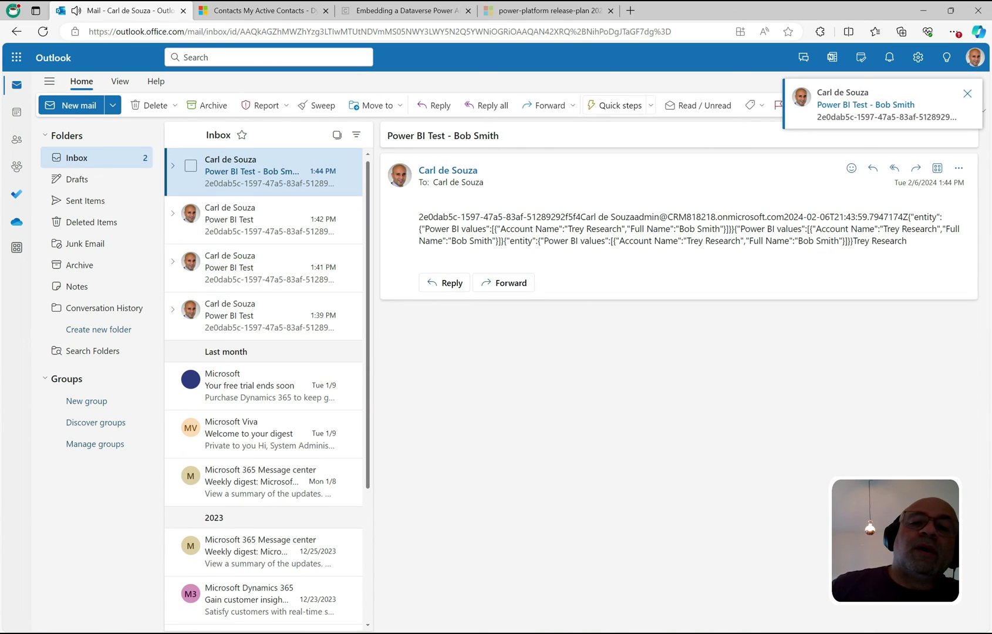
# - Check the contact name at the end of the open message's subject
pyautogui.moveTo(453, 136); pyautogui.dragTo(501, 136)
pyautogui.click(506, 137)
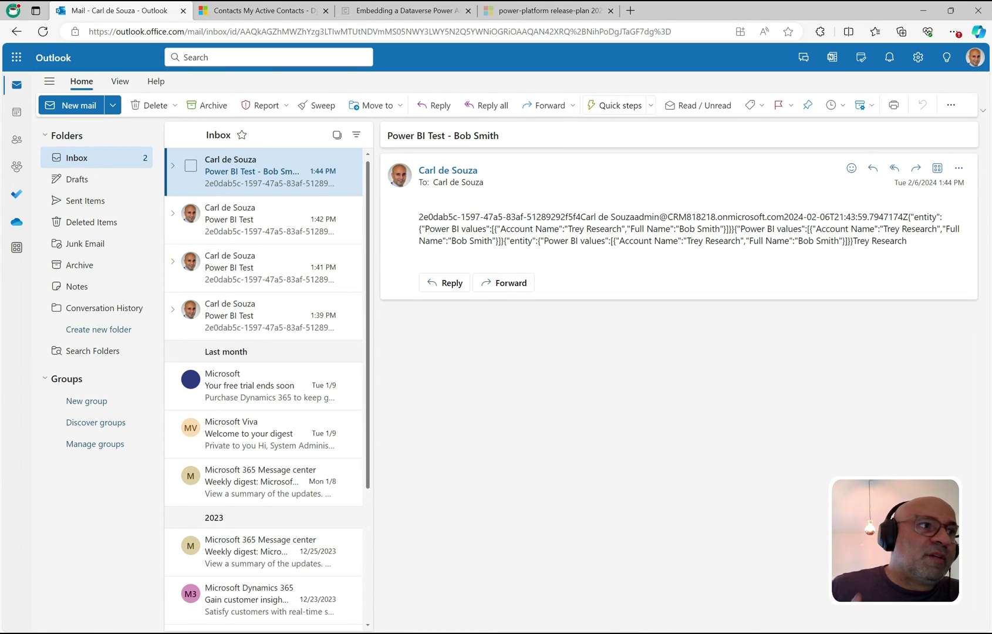
# - Switch to Power BI Desktop, select both Fourth Coffee and Trey Research in the account table, and run the flow from the Send Email button
pyautogui.hotkey('alt', 'Tab')
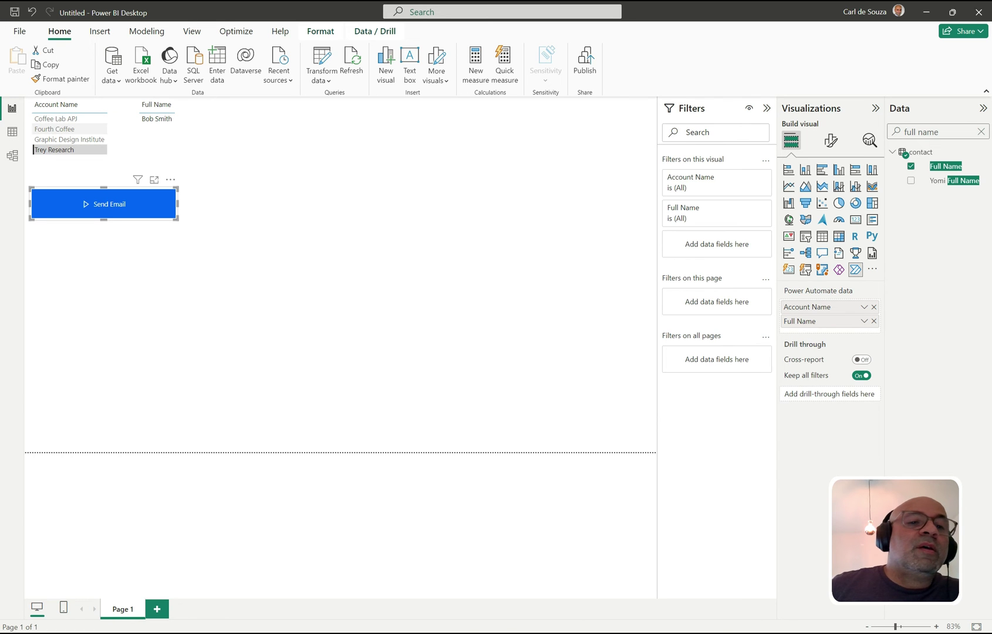
pyautogui.keyDown('ctrl'); pyautogui.click(54, 129); pyautogui.keyUp('ctrl')
pyautogui.click(54, 129)
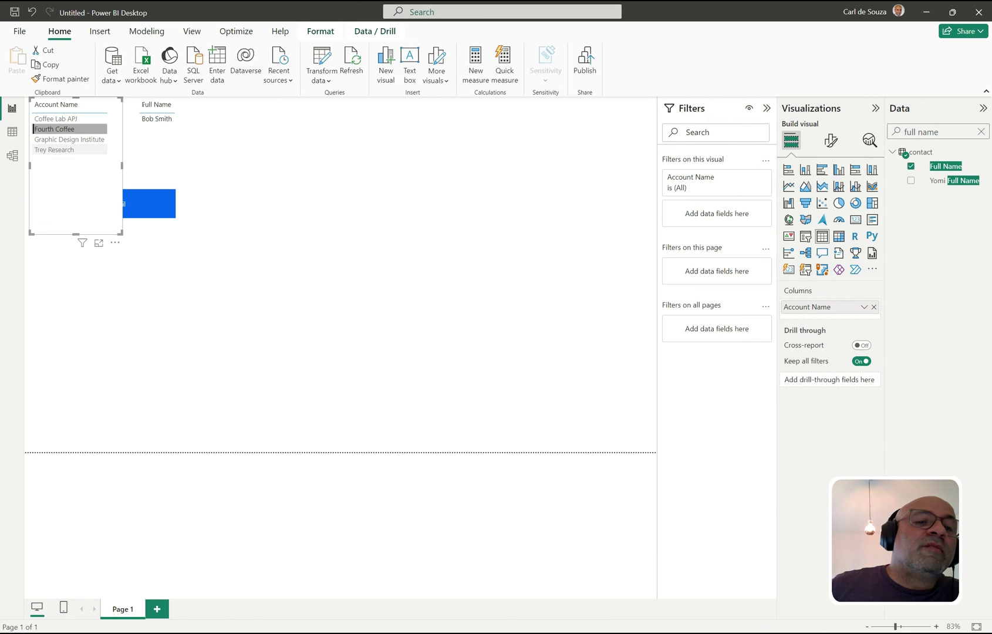
pyautogui.keyDown('ctrl'); pyautogui.click(54, 150); pyautogui.keyUp('ctrl')
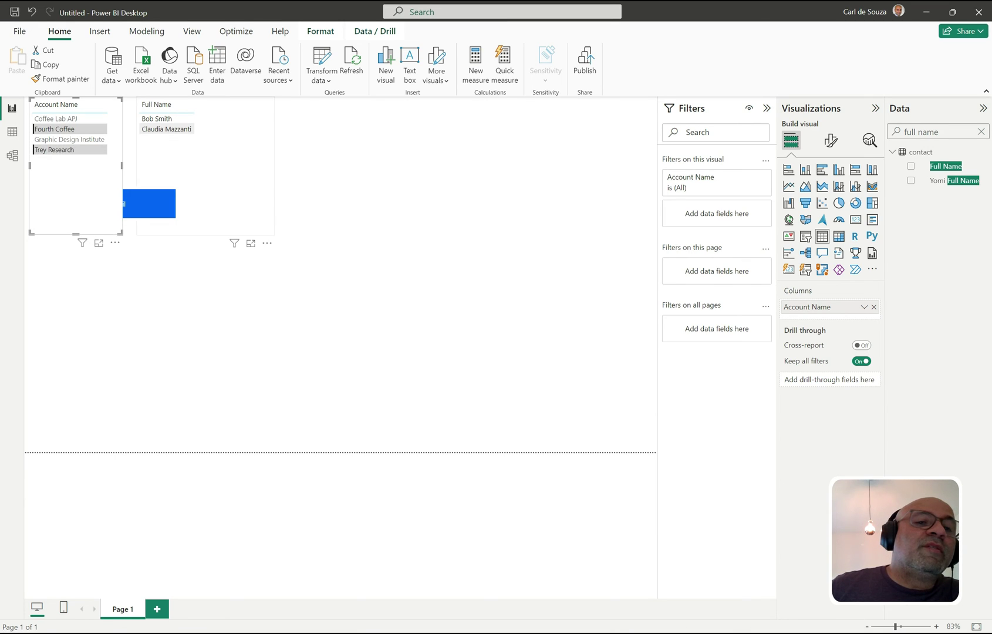
pyautogui.click(176, 288)
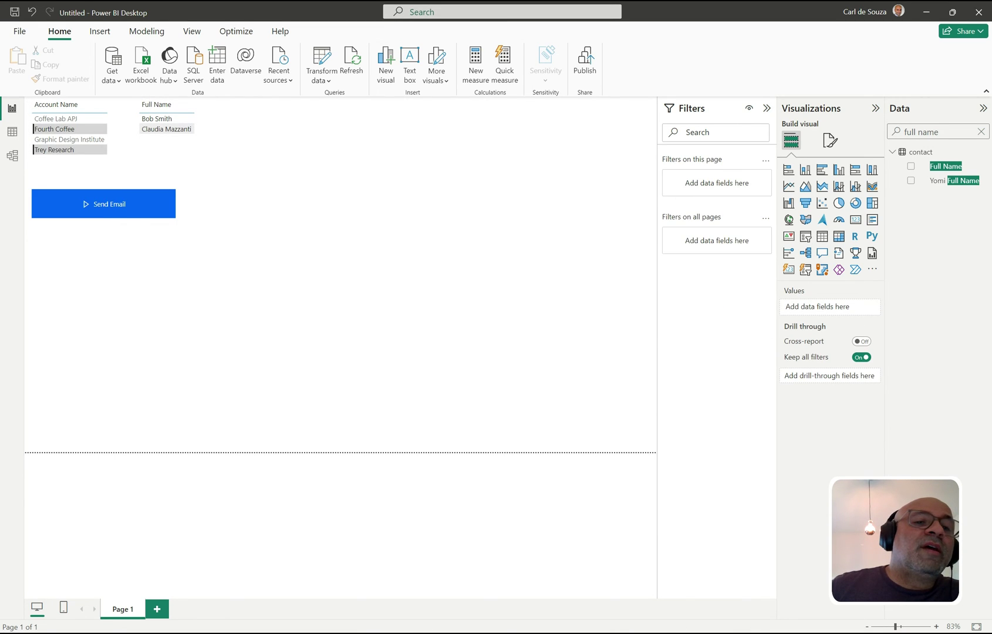
pyautogui.keyDown('ctrl'); pyautogui.click(109, 204); pyautogui.keyUp('ctrl')
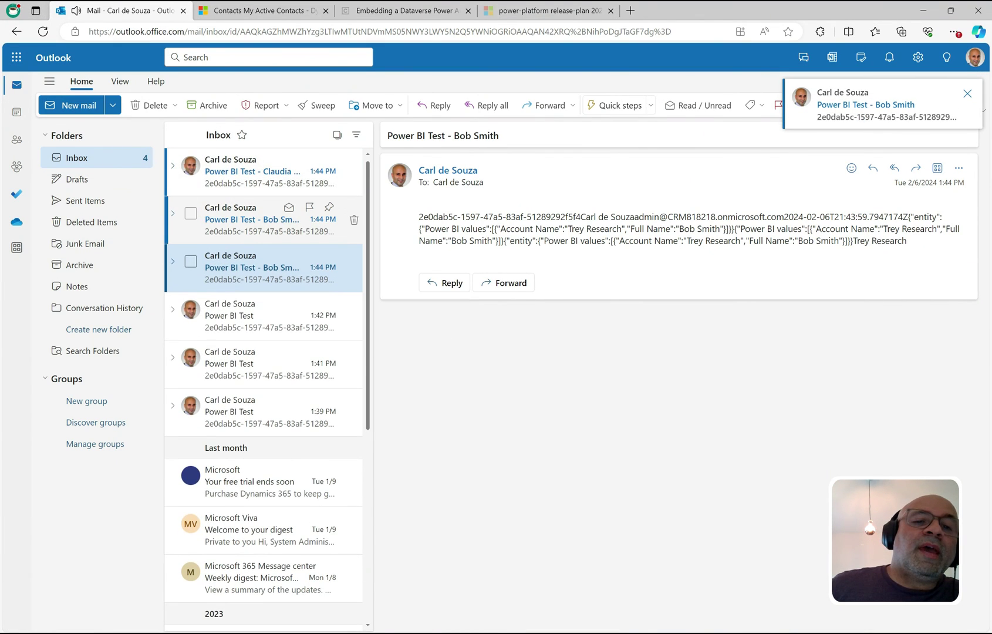
# - In Outlook, open the two newest "Power BI Test" messages in turn and compare the contact names in their subjects and the account names in their bodies
pyautogui.click(264, 219)
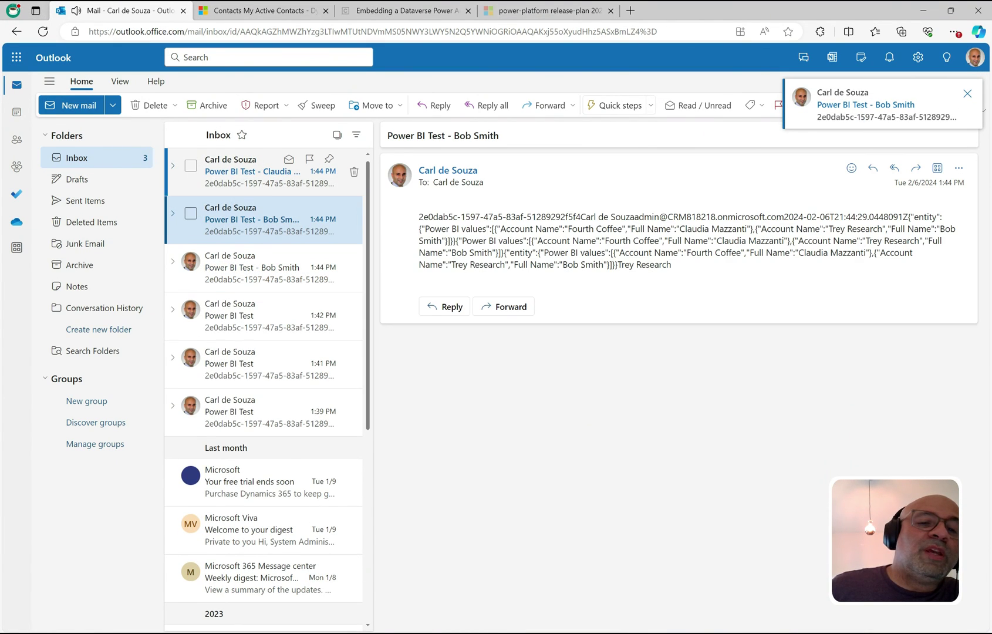
pyautogui.click(264, 172)
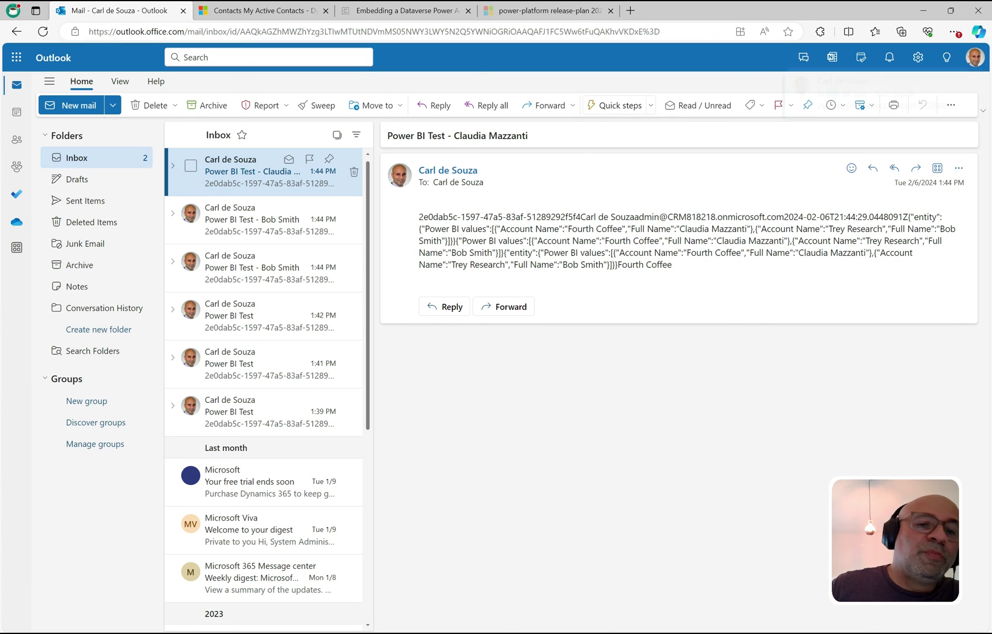
pyautogui.click(264, 219)
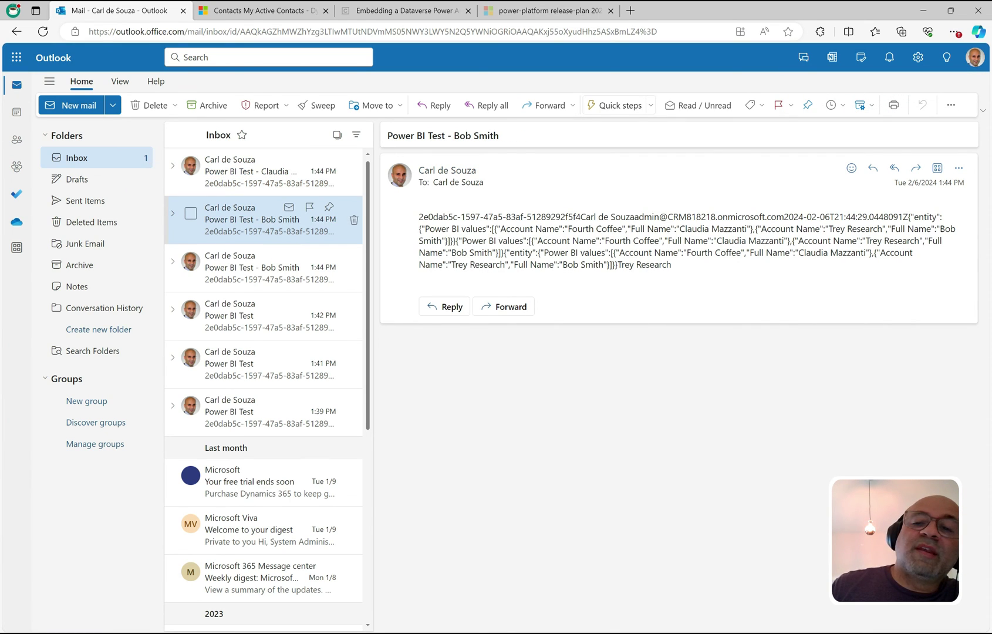
pyautogui.click(264, 172)
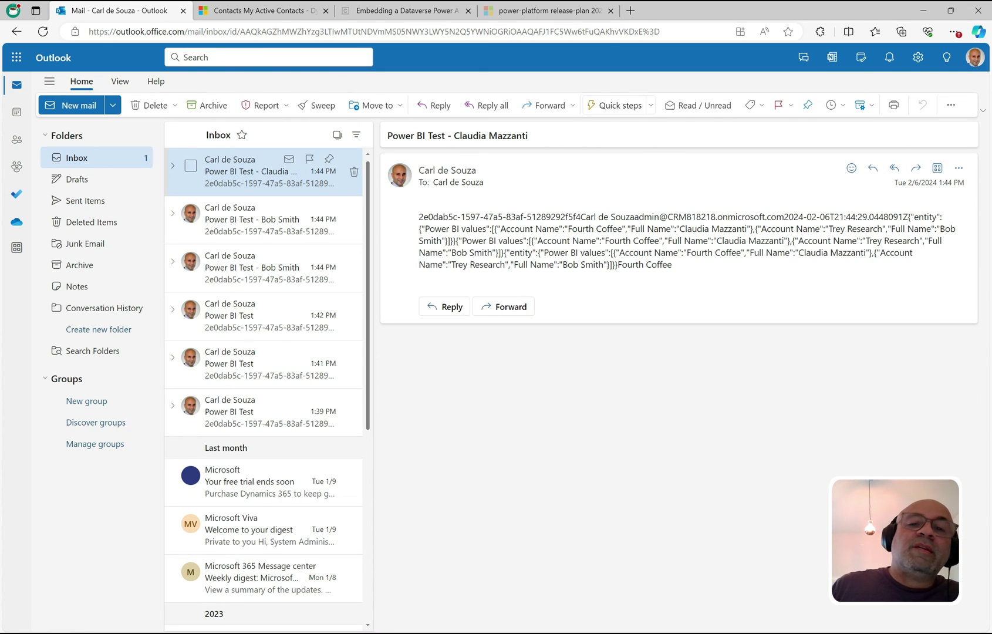
pyautogui.moveTo(454, 136); pyautogui.dragTo(529, 136)
pyautogui.click(529, 135)
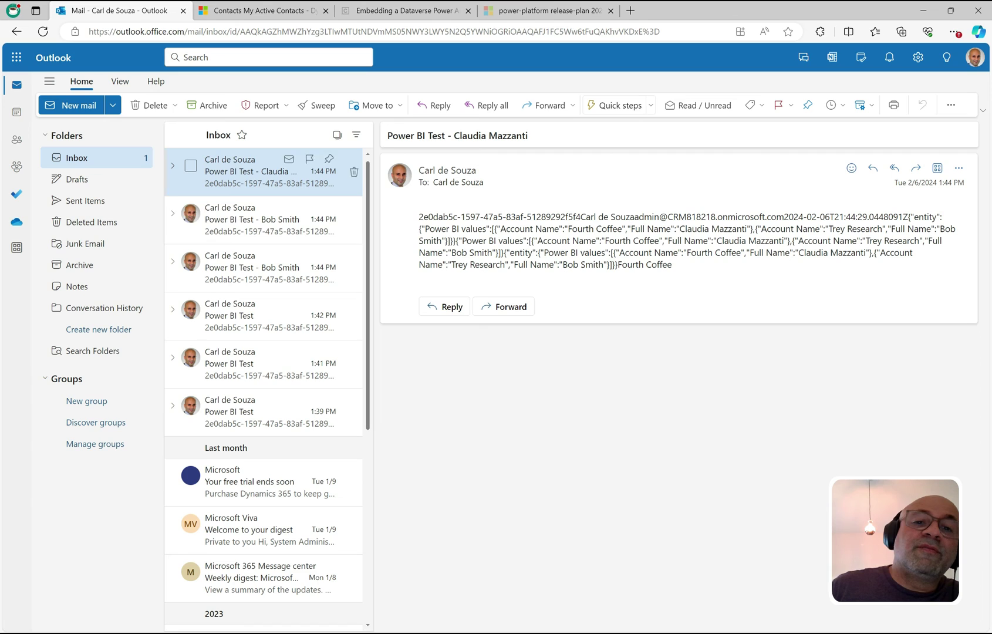
pyautogui.click(264, 220)
pyautogui.moveTo(446, 136); pyautogui.dragTo(499, 136)
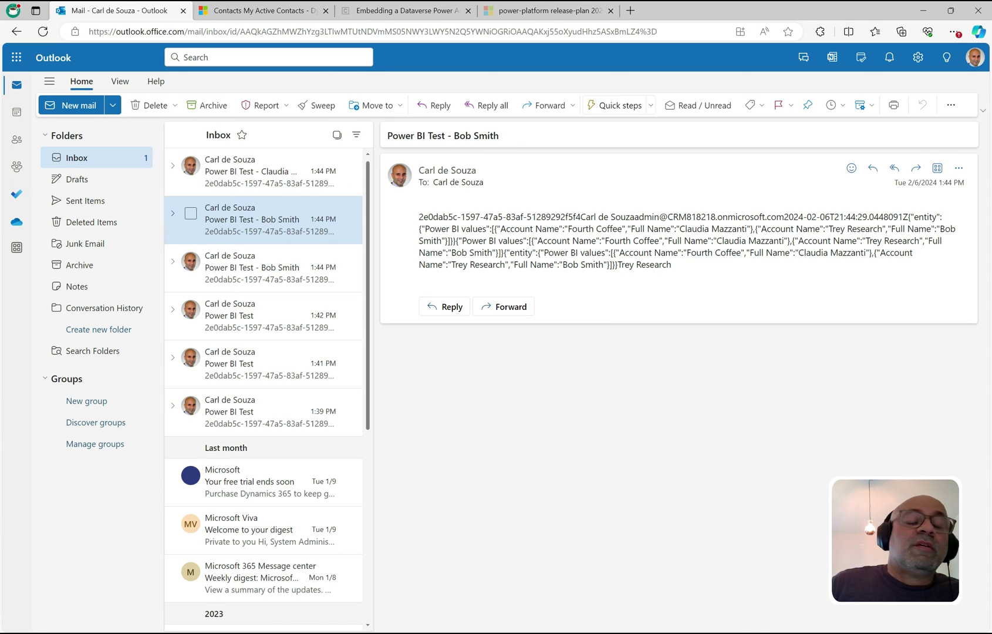